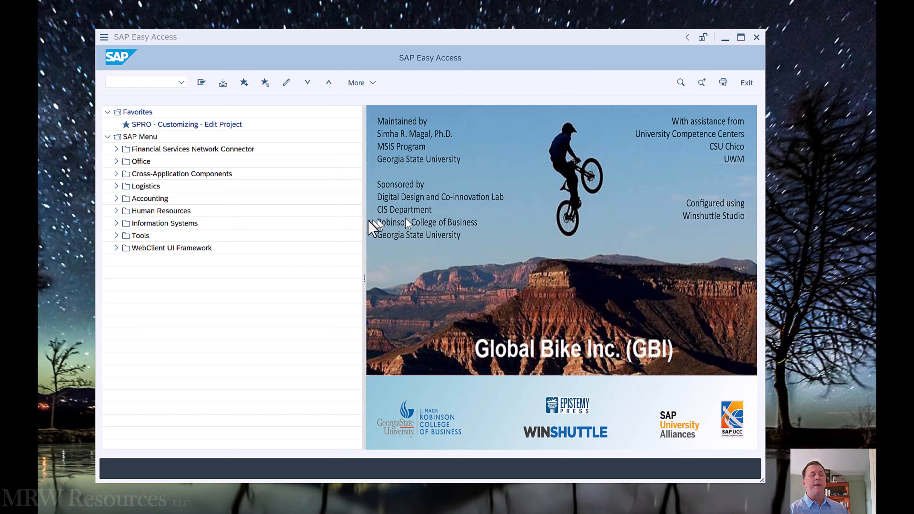
Browse the SAP menu through Accounting, Financial Accounting and General Ledger to examine the Document Entry transactions
{"action": "left_click", "coordinate": [117, 199]}
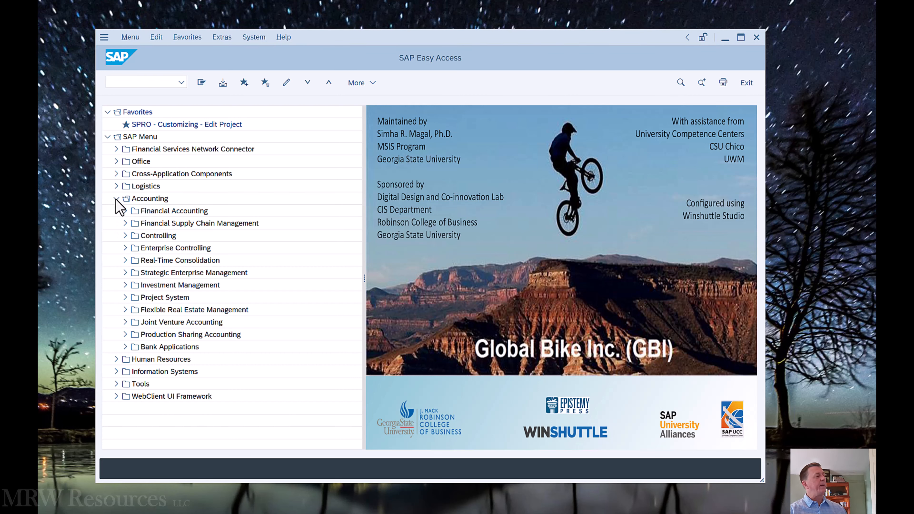
{"action": "left_click", "coordinate": [126, 211]}
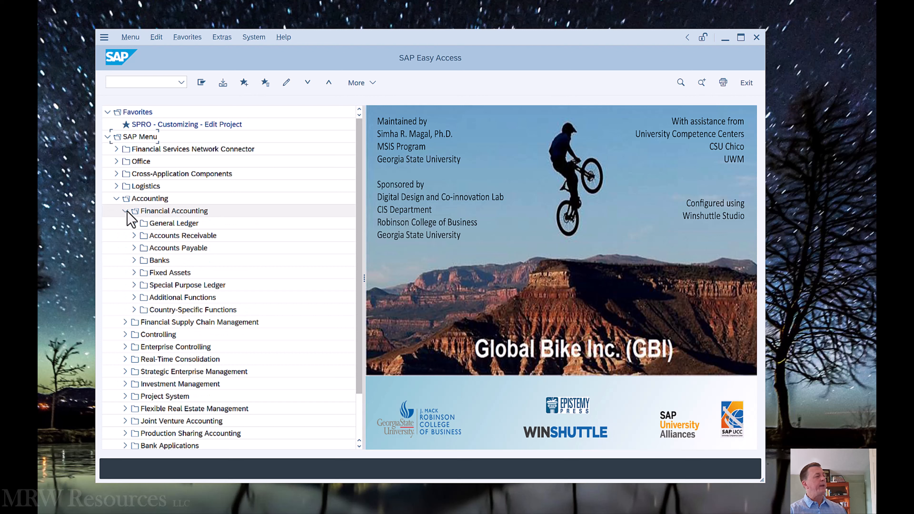
{"action": "left_click", "coordinate": [134, 224]}
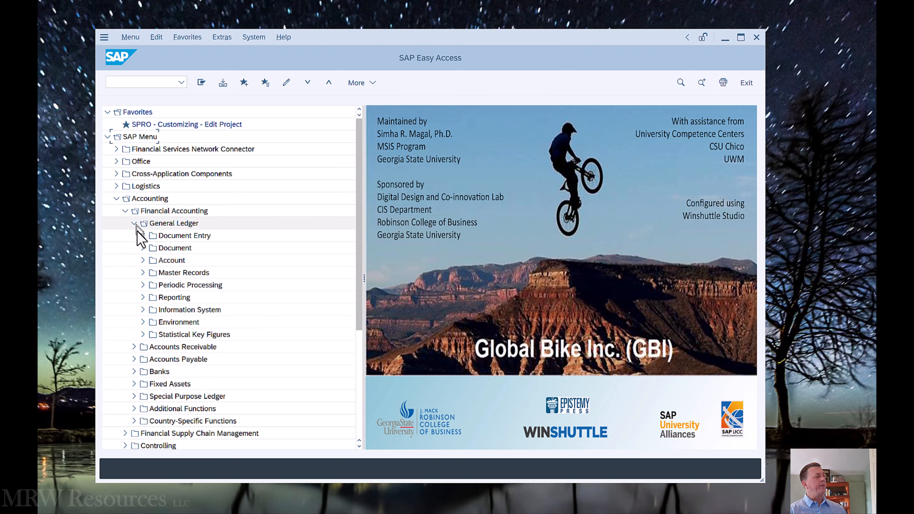
{"action": "left_click", "coordinate": [143, 236]}
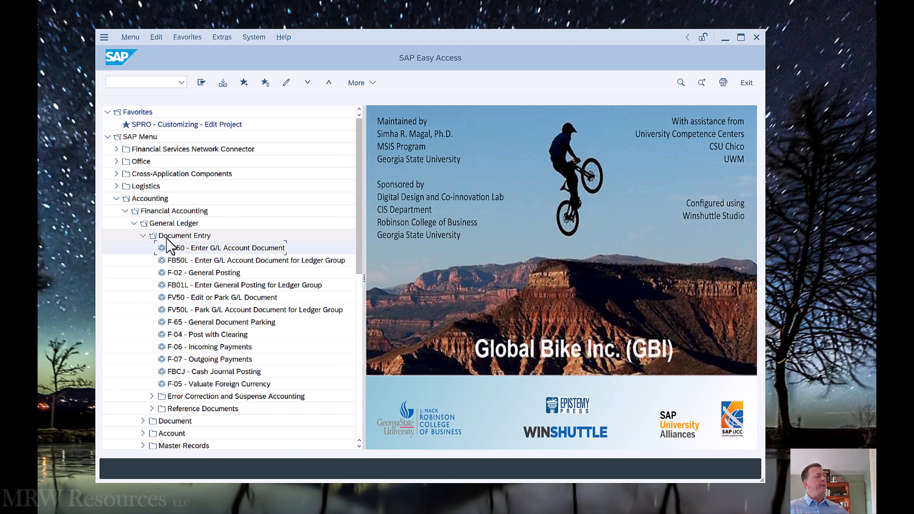
{"action": "left_click", "coordinate": [143, 236]}
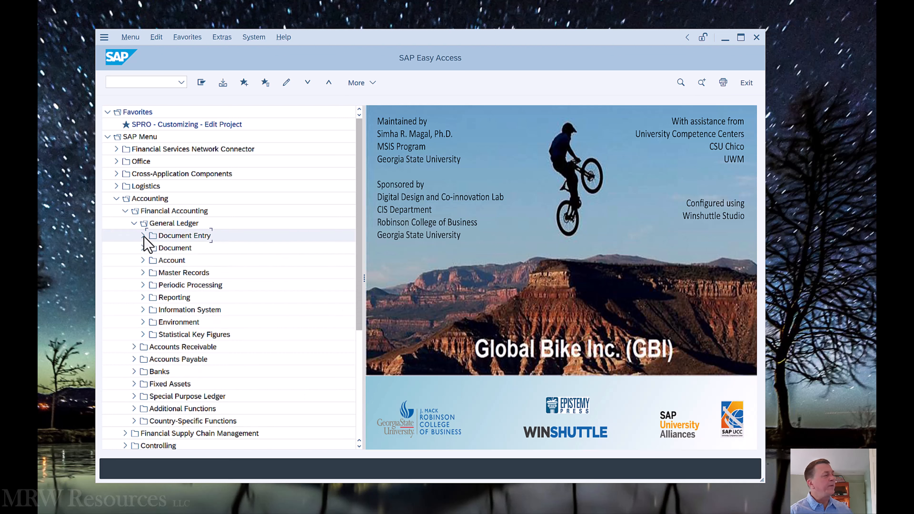
{"action": "left_click", "coordinate": [144, 236]}
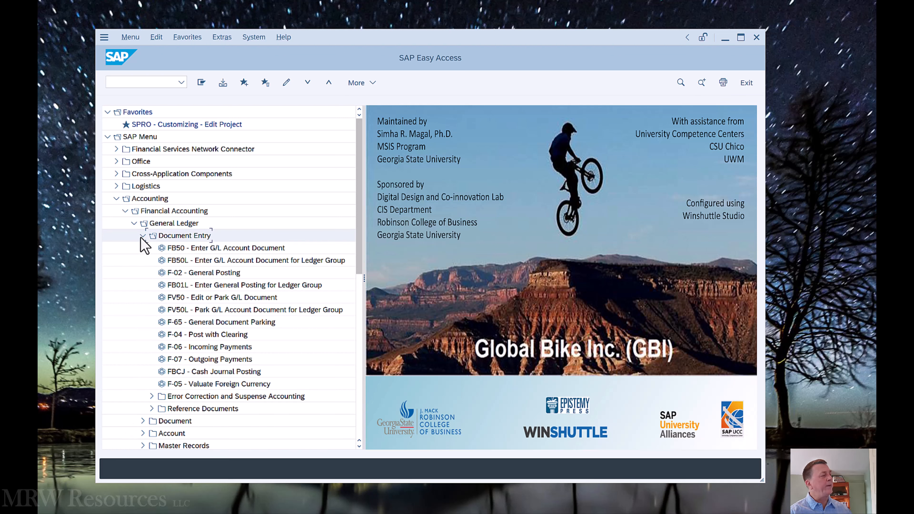
{"action": "left_click", "coordinate": [143, 236]}
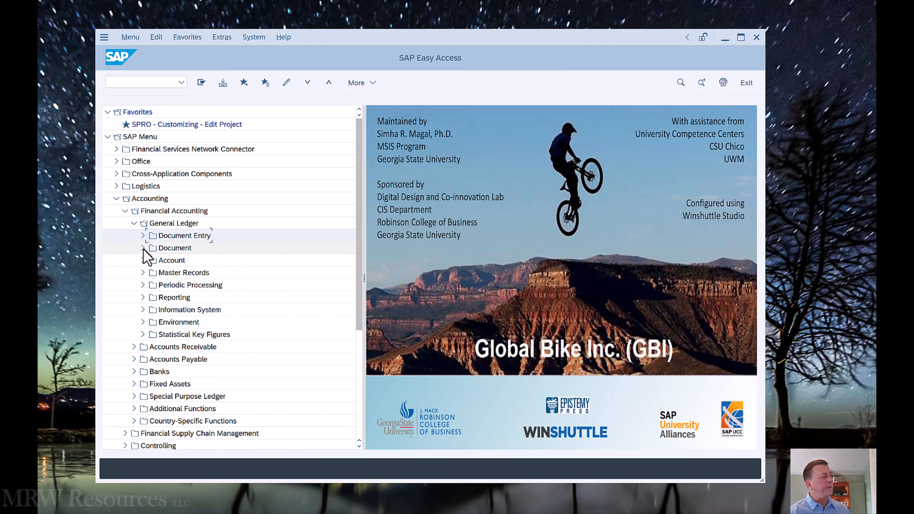
Examine the transactions in the General Ledger's Document folder, and collapse the General Ledger branch
{"action": "left_click", "coordinate": [143, 248]}
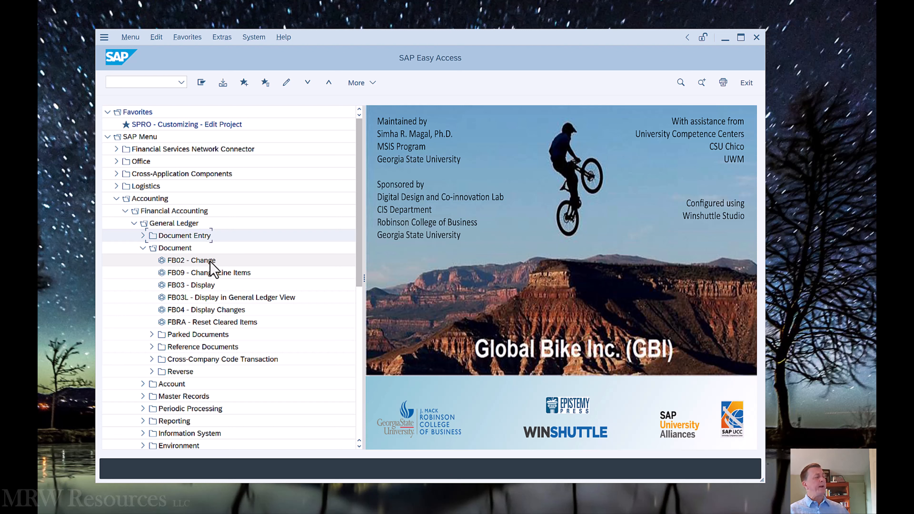
{"action": "left_click", "coordinate": [143, 248]}
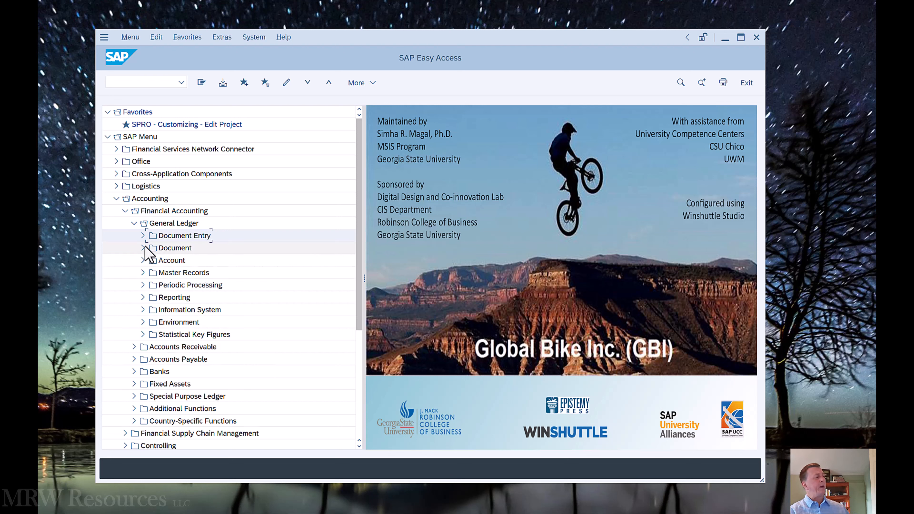
{"action": "left_click", "coordinate": [135, 224]}
Open transaction FB50 for entering a G/L account document in company code US27
{"action": "left_click", "coordinate": [125, 82]}
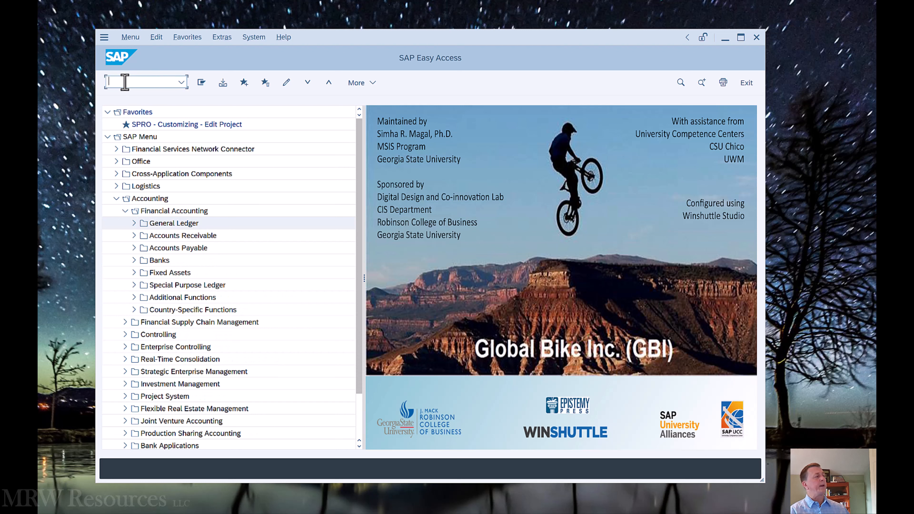
{"action": "type", "text": "FB5"}
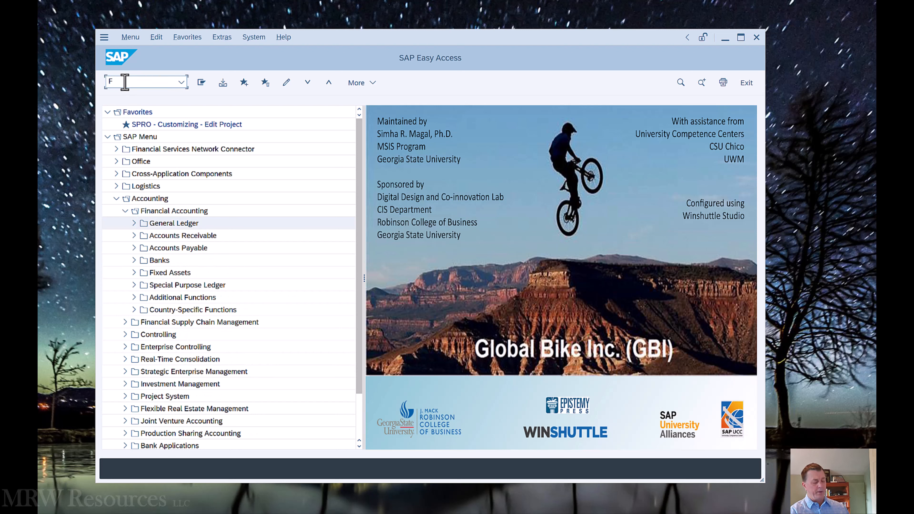
{"action": "type", "text": "0"}
{"action": "key", "text": "Return"}
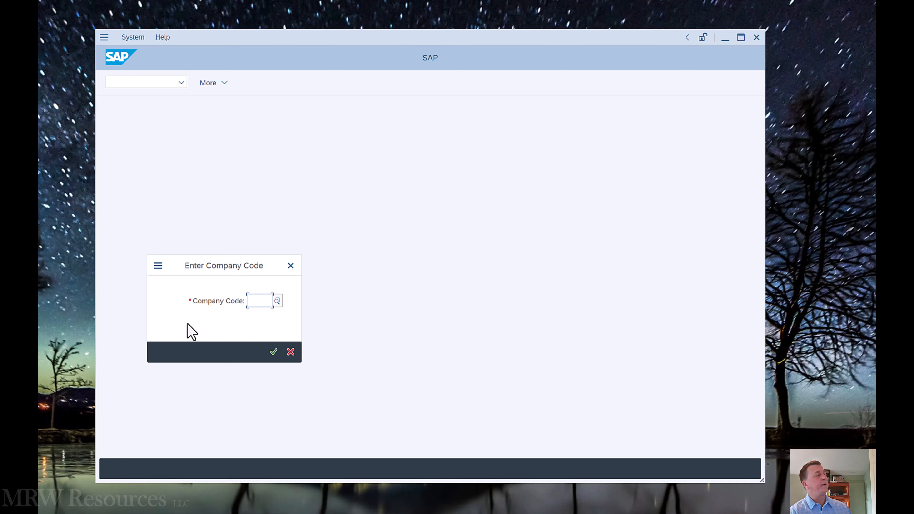
{"action": "type", "text": "US"}
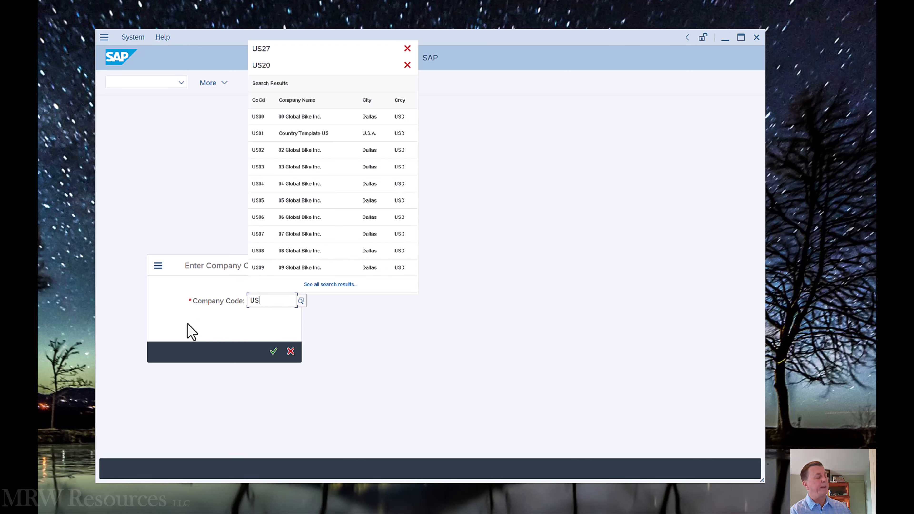
{"action": "type", "text": "27"}
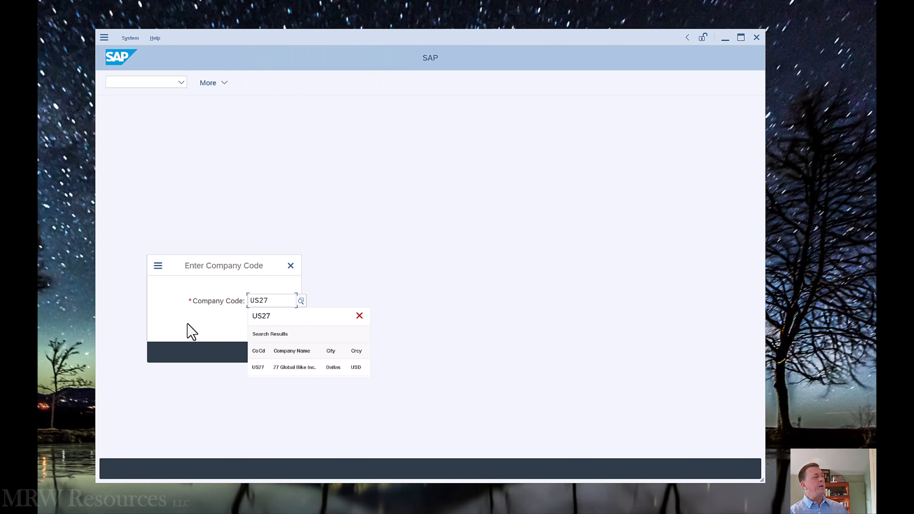
{"action": "key", "text": "Return"}
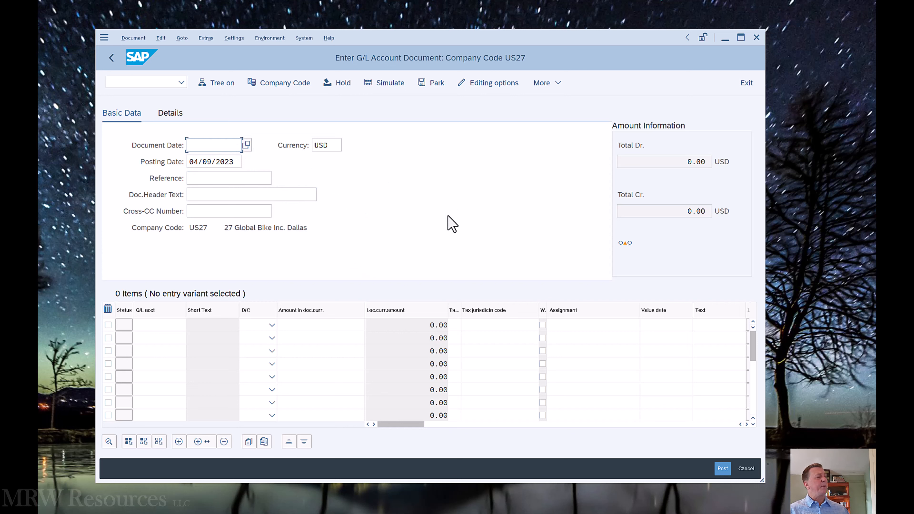
Set the document date of the G/L account document to 1/7/23
{"action": "left_click", "coordinate": [208, 163]}
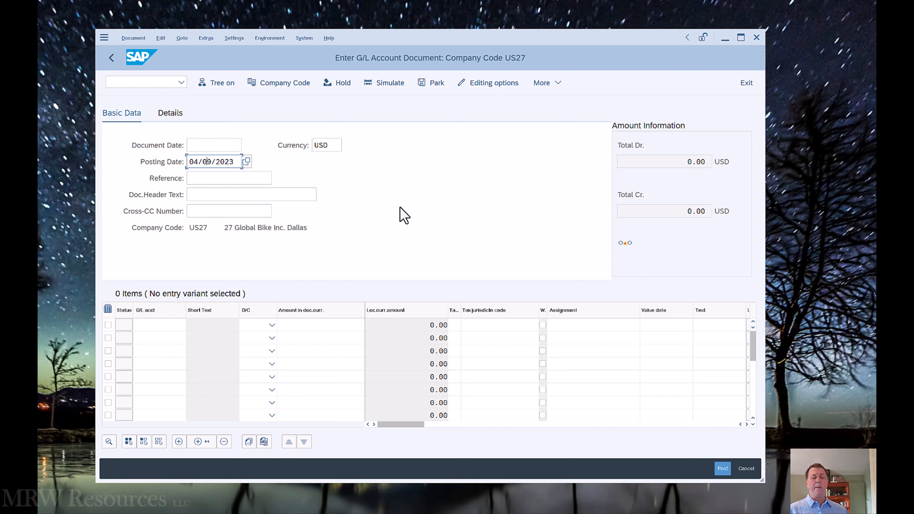
{"action": "left_click", "coordinate": [223, 146]}
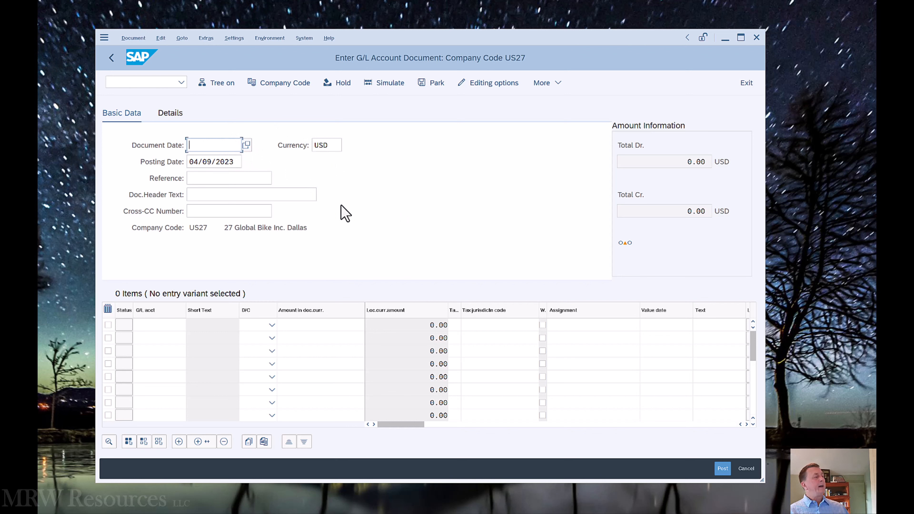
{"action": "type", "text": "1/7/"}
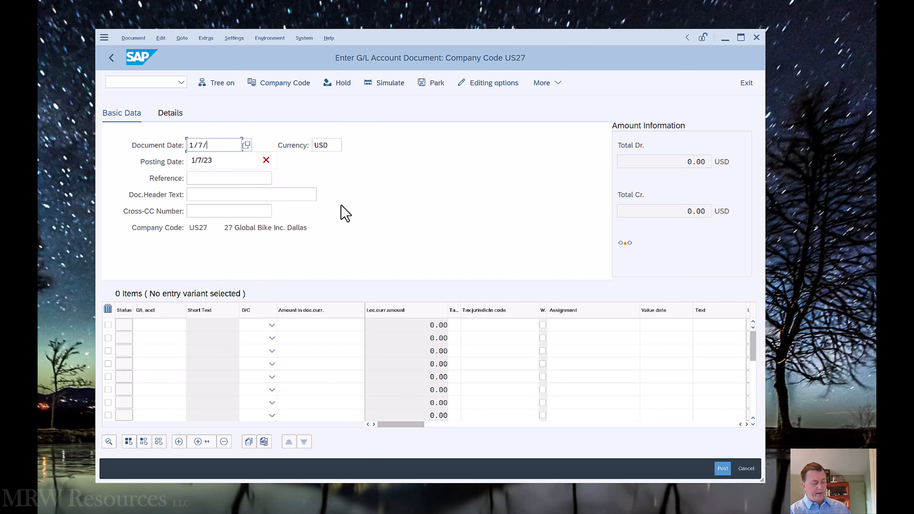
{"action": "type", "text": "23"}
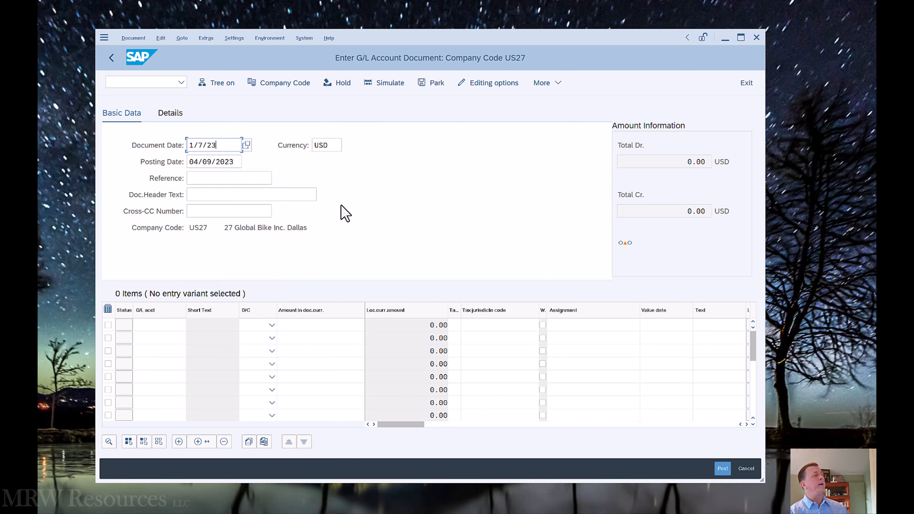
{"action": "key", "text": "Tab"}
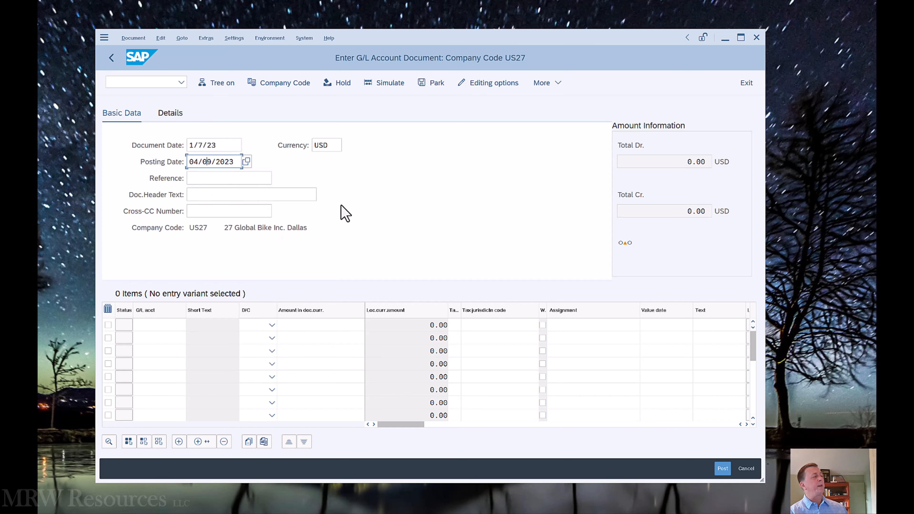
Replace the posting date with 1/7/23
{"action": "key", "text": "Delete"}
{"action": "key", "text": "Delete"}
{"action": "key", "text": "Delete"}
{"action": "key", "text": "Delete"}
{"action": "key", "text": "Delete"}
{"action": "key", "text": "Delete"}
{"action": "key", "text": "BackSpace"}
{"action": "key", "text": "BackSpace"}
{"action": "key", "text": "BackSpace"}
{"action": "key", "text": "BackSpace"}
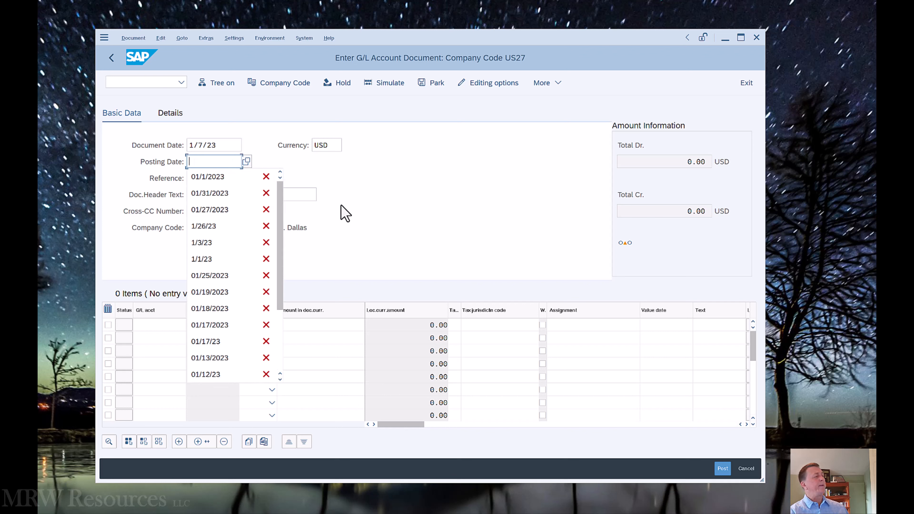
{"action": "type", "text": "1/"}
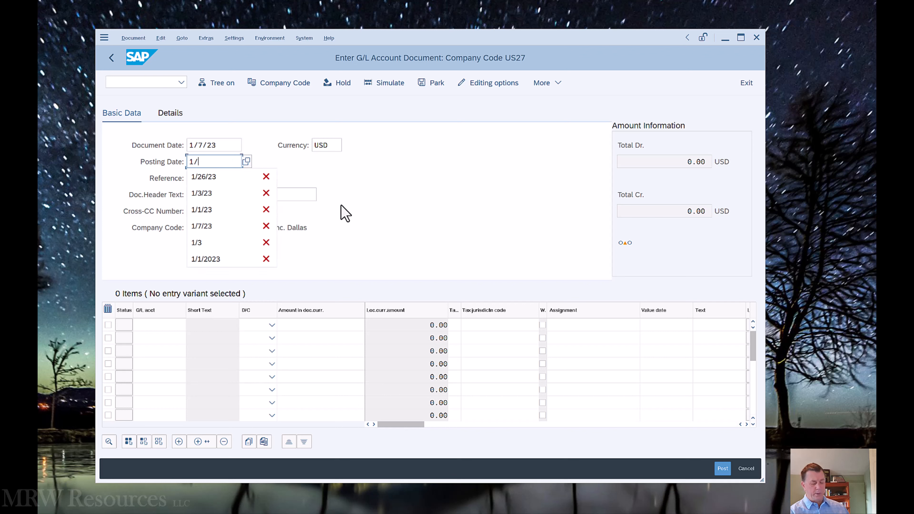
{"action": "type", "text": "7/23"}
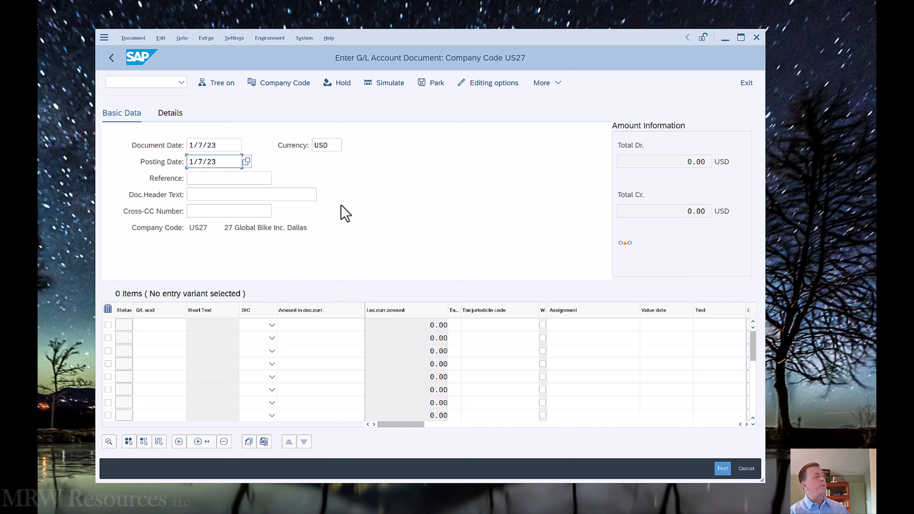
{"action": "key", "text": "Tab"}
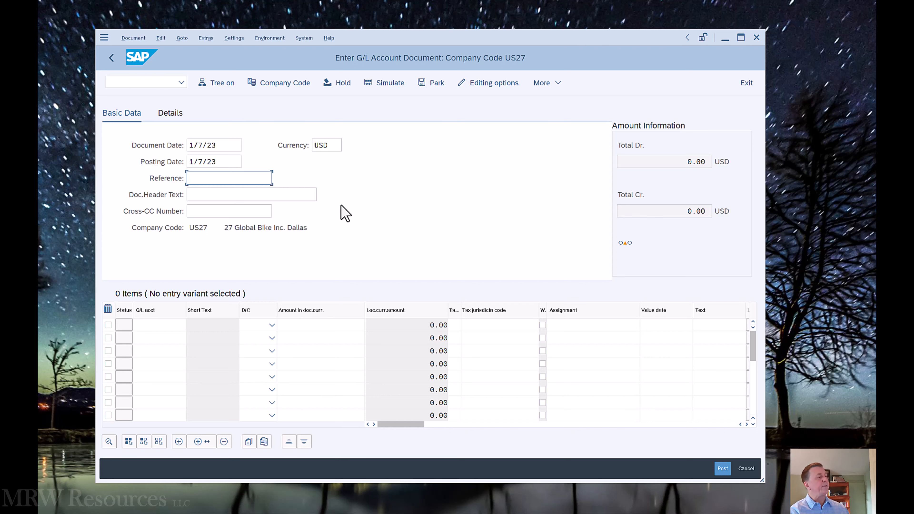
Enter JE02 as the document's reference
{"action": "type", "text": "JE"}
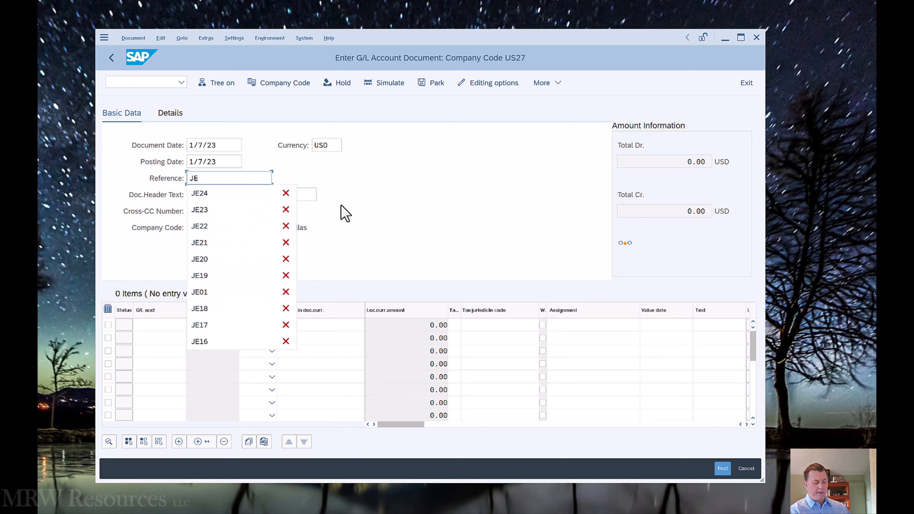
{"action": "type", "text": "02"}
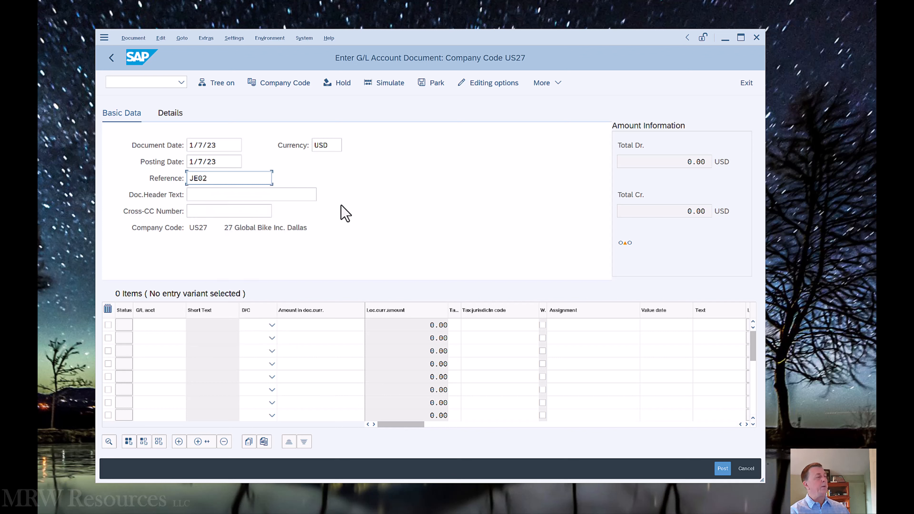
{"action": "key", "text": "Tab"}
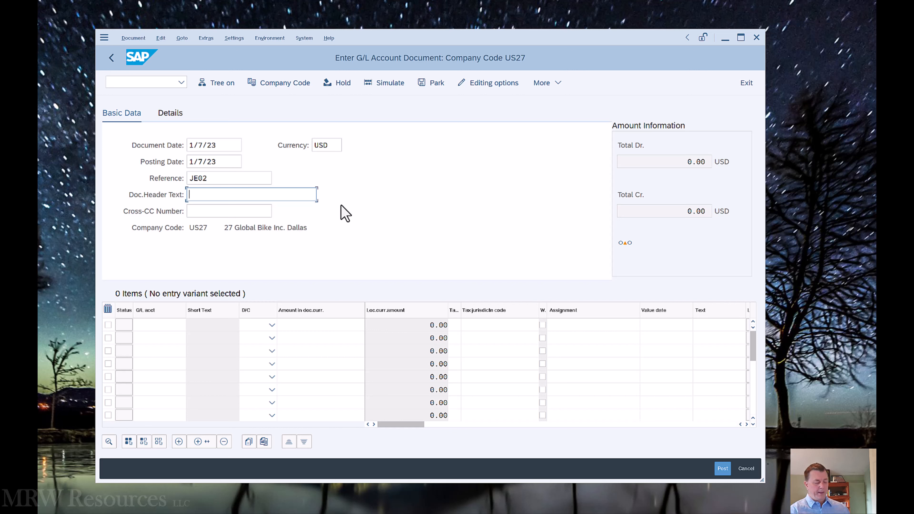
Enter the document header text "Receive payment on acct" and validate the header data, accepting the period adjustment
{"action": "type", "text": "Receiv"}
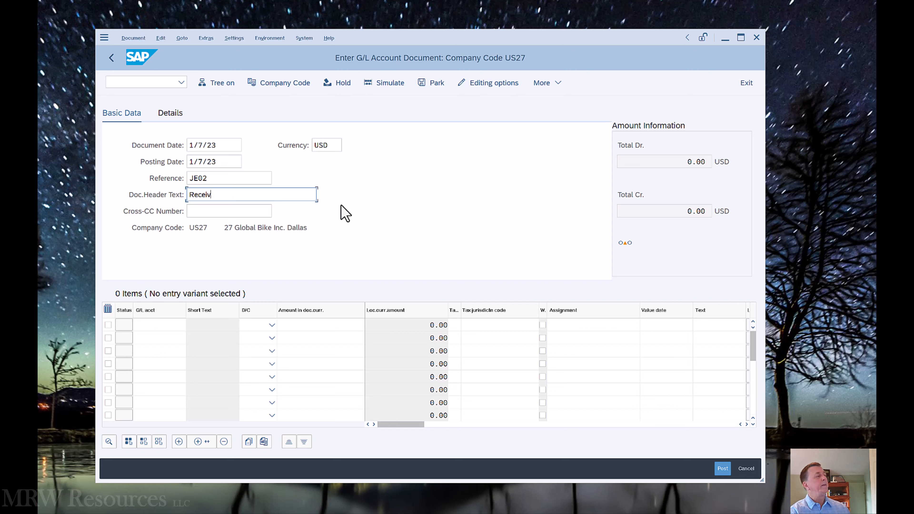
{"action": "type", "text": "e payment on accout"}
{"action": "key", "text": "BackSpace"}
{"action": "key", "text": "BackSpace"}
{"action": "type", "text": "oun"}
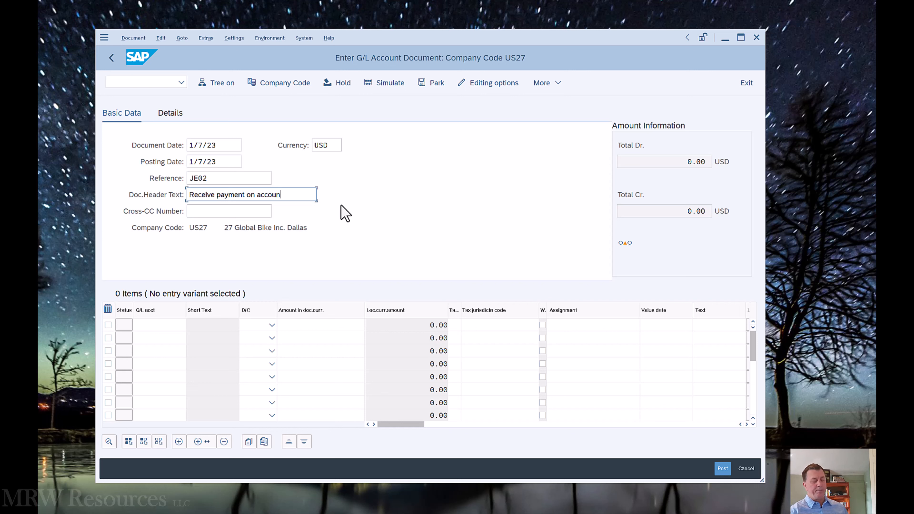
{"action": "key", "text": "BackSpace"}
{"action": "key", "text": "BackSpace"}
{"action": "key", "text": "BackSpace"}
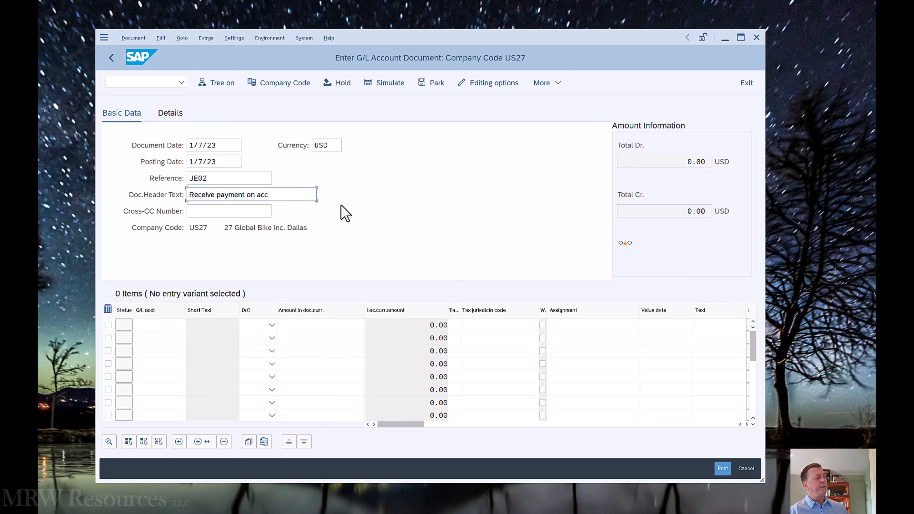
{"action": "type", "text": "t"}
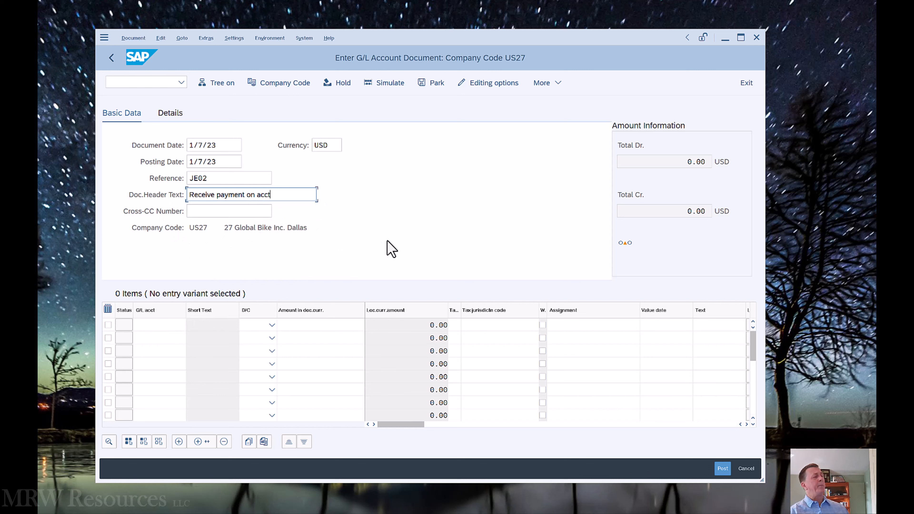
{"action": "key", "text": "Return"}
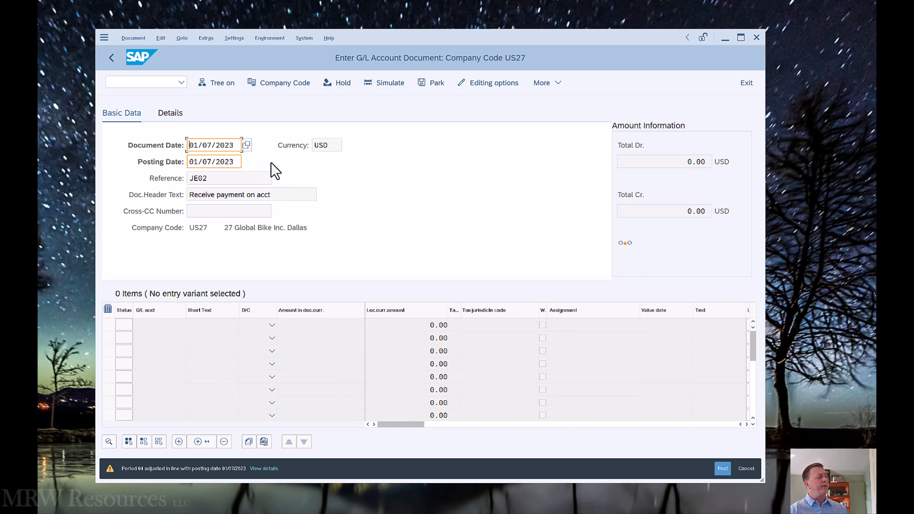
{"action": "key", "text": "Return"}
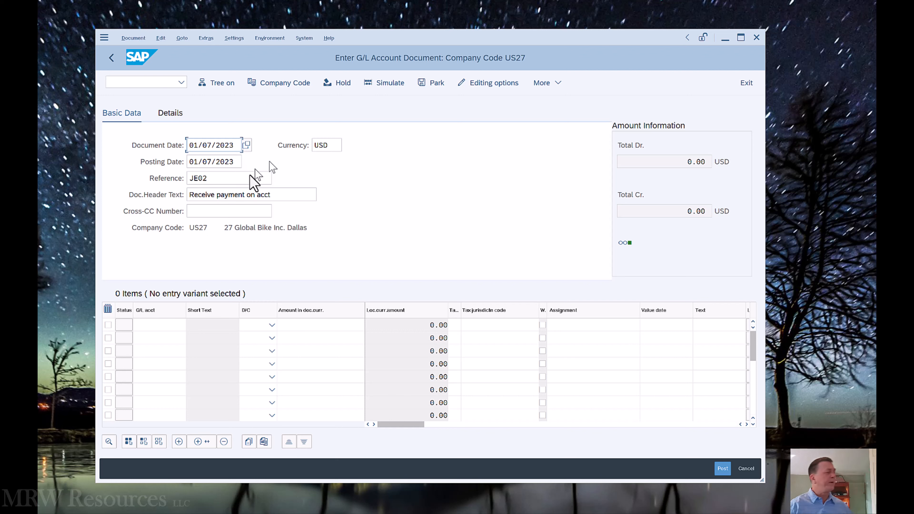
Enter G/L account 100000 in the first line item
{"action": "left_click", "coordinate": [144, 325]}
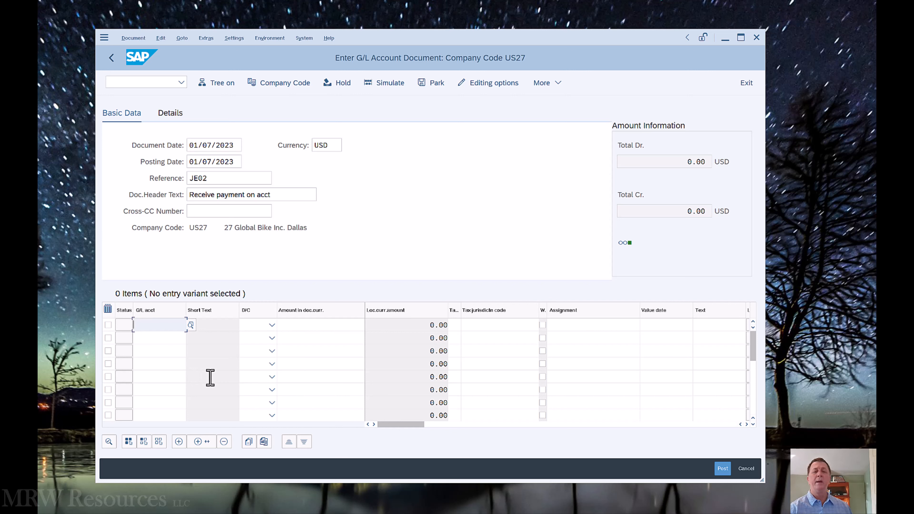
{"action": "type", "text": "10"}
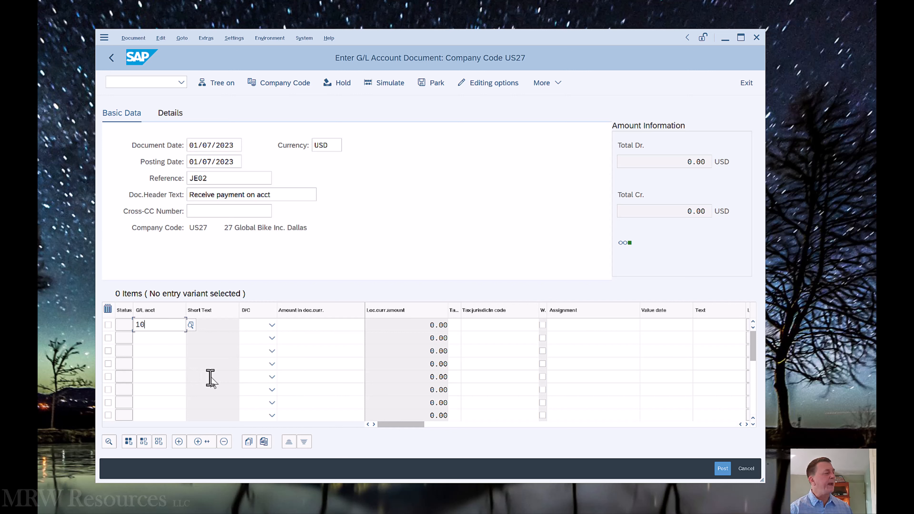
{"action": "type", "text": "0000"}
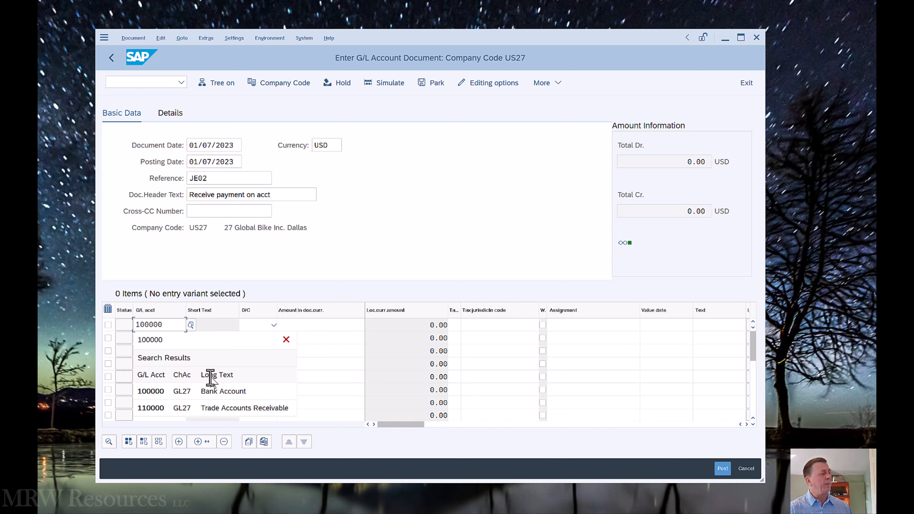
{"action": "key", "text": "Tab"}
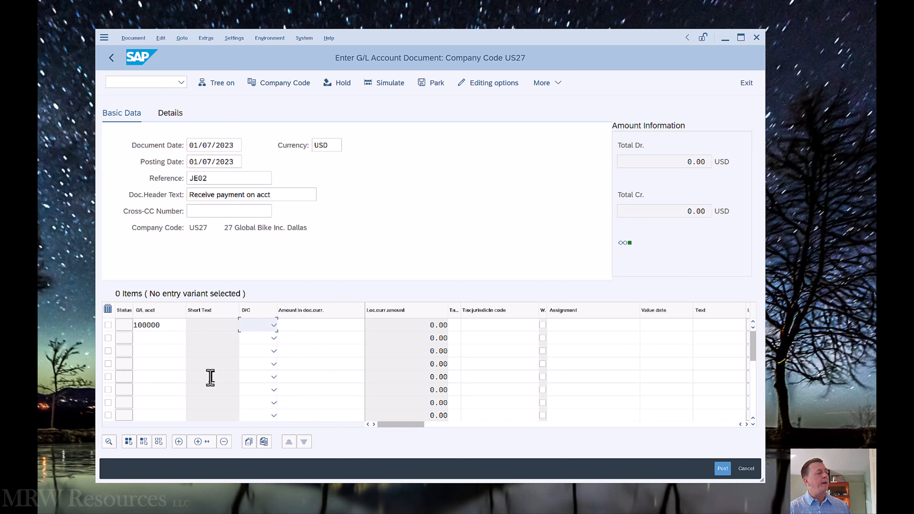
Make the first line item a debit of 18250 and validate the line
{"action": "left_click", "coordinate": [273, 326]}
{"action": "left_click", "coordinate": [176, 327]}
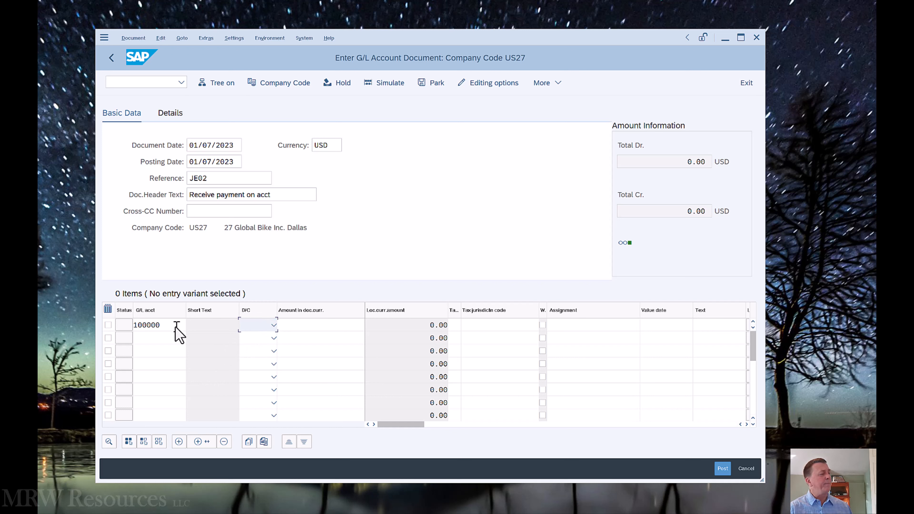
{"action": "key", "text": "Tab"}
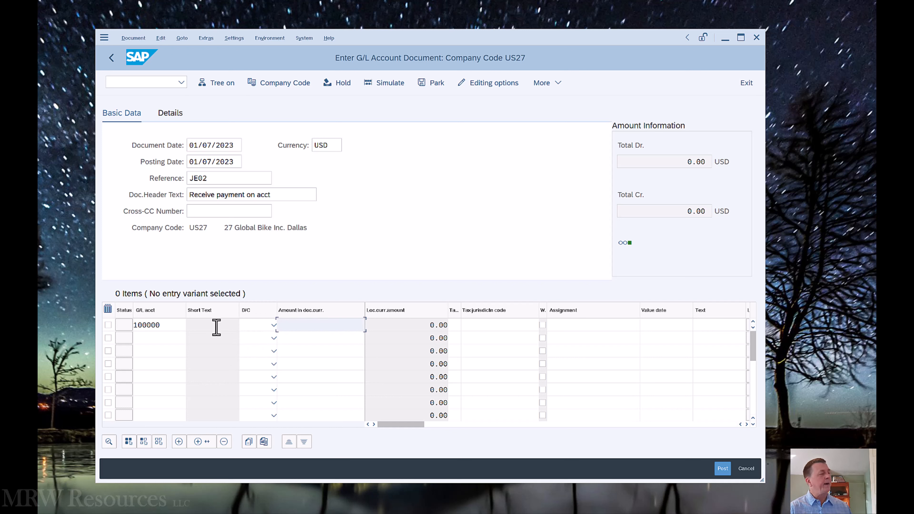
{"action": "key", "text": "shift+Tab"}
{"action": "key", "text": "d"}
{"action": "key", "text": "Tab"}
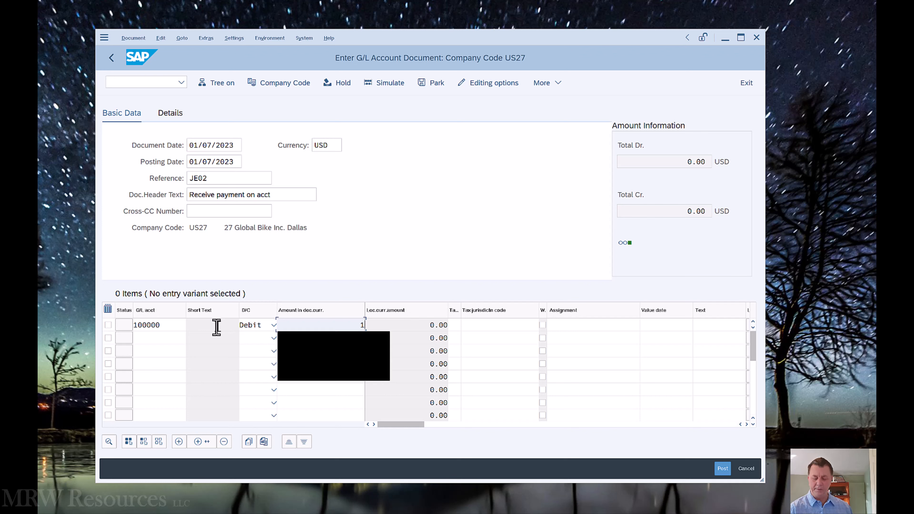
{"action": "type", "text": "18250"}
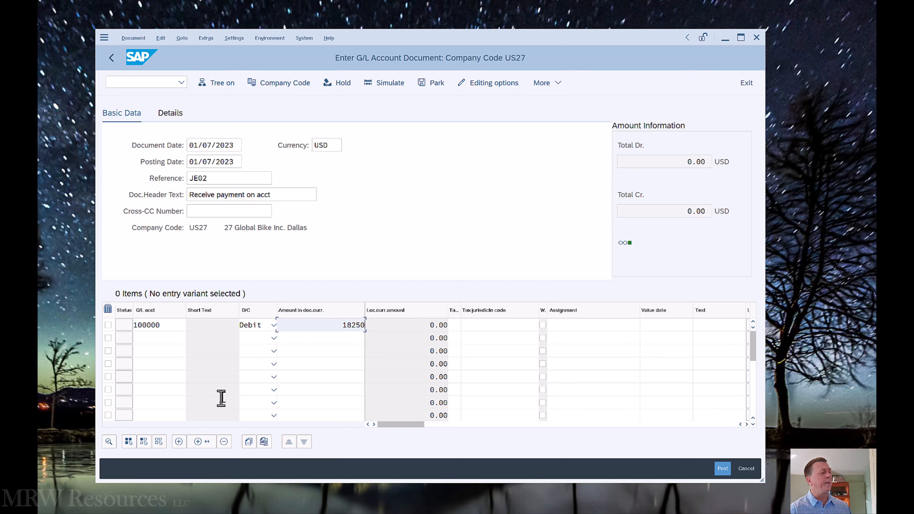
{"action": "key", "text": "Return"}
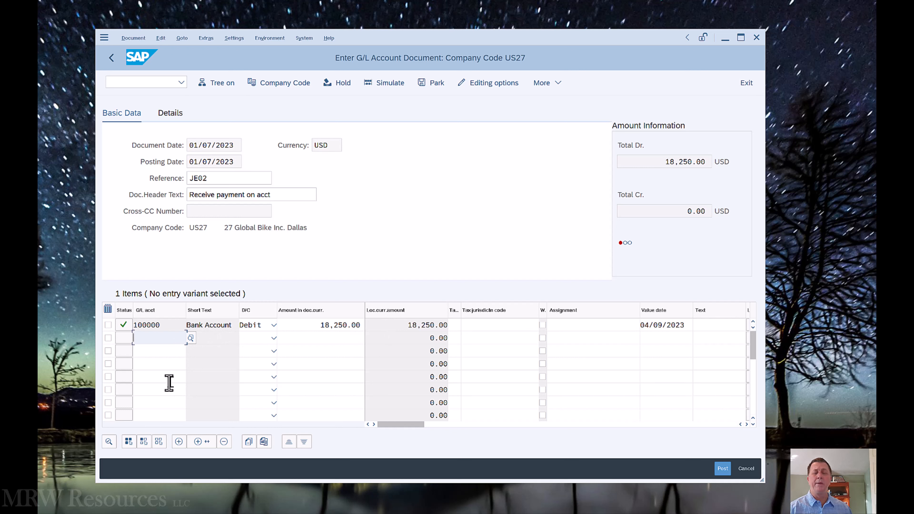
Look up the G/L account for the second line item and choose 110100 Miscellaneous Accounts Receivable
{"action": "left_click", "coordinate": [190, 339]}
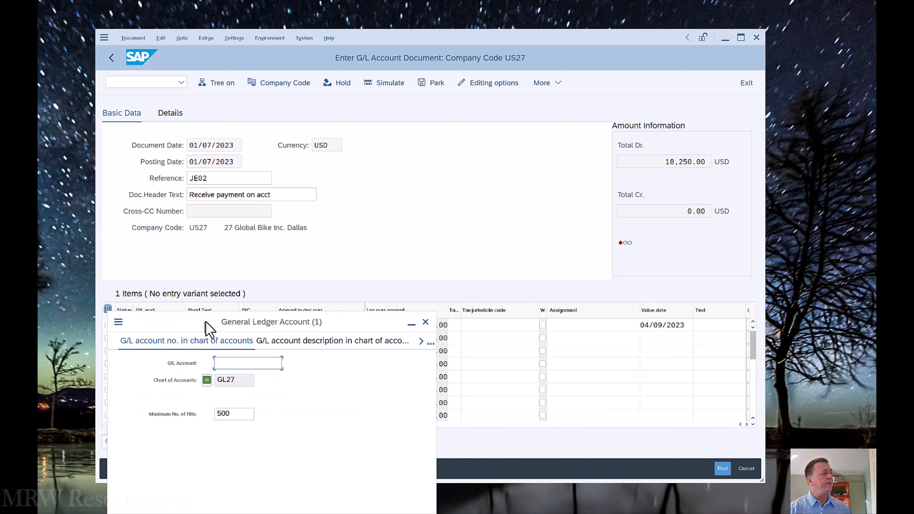
{"action": "left_click_drag", "start_coordinate": [205, 328], "coordinate": [370, 175]}
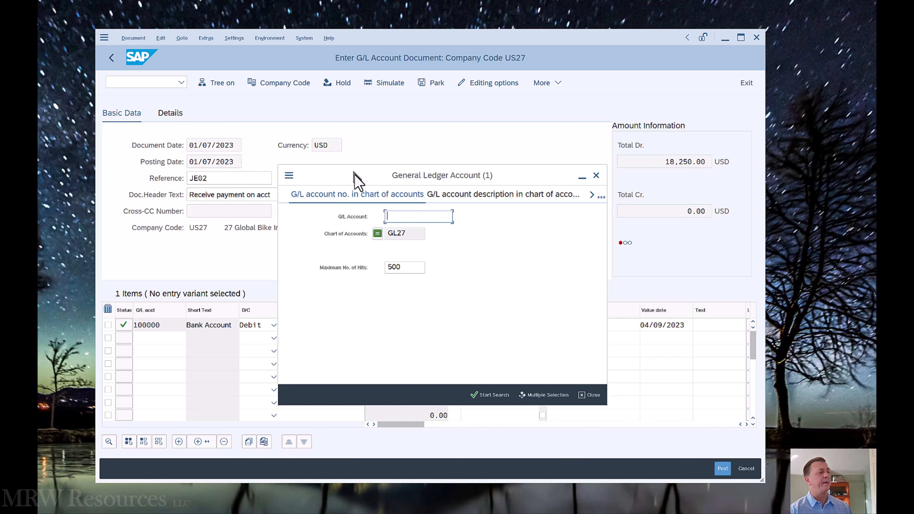
{"action": "left_click_drag", "start_coordinate": [356, 181], "coordinate": [274, 197]}
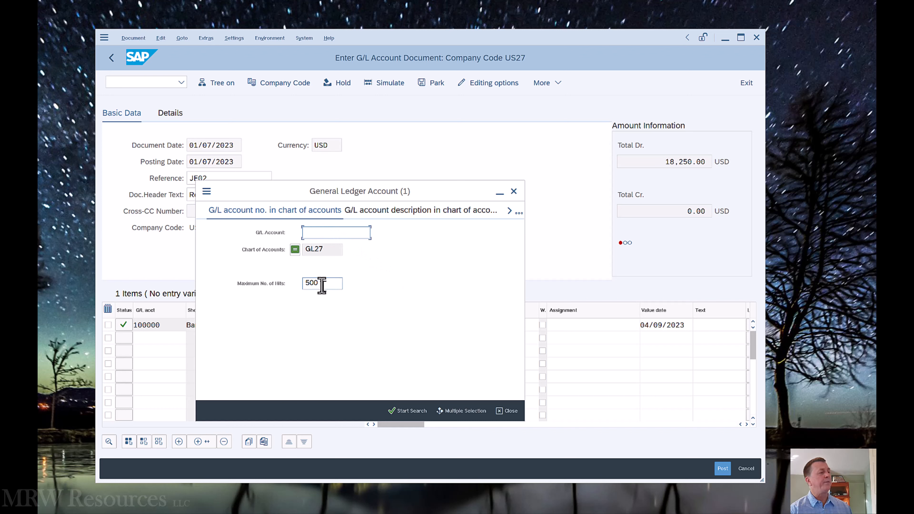
{"action": "key", "text": "Return"}
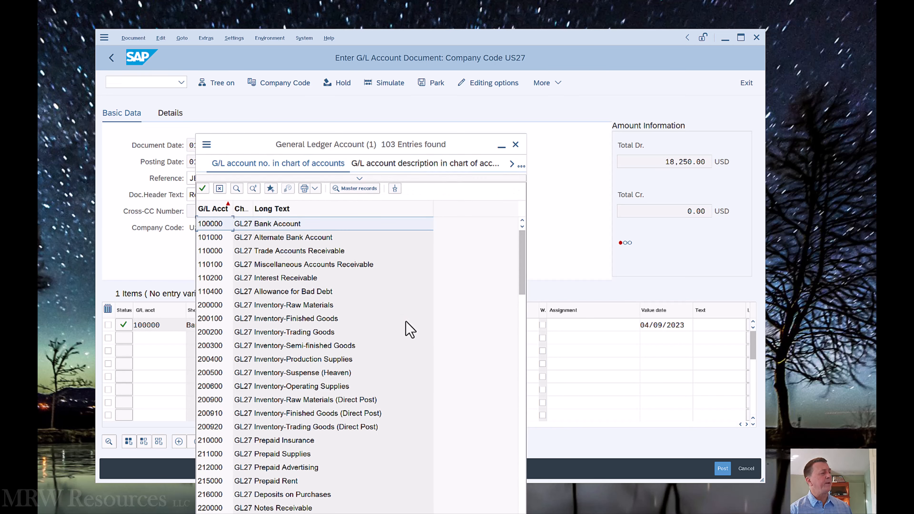
{"action": "left_click", "coordinate": [275, 266]}
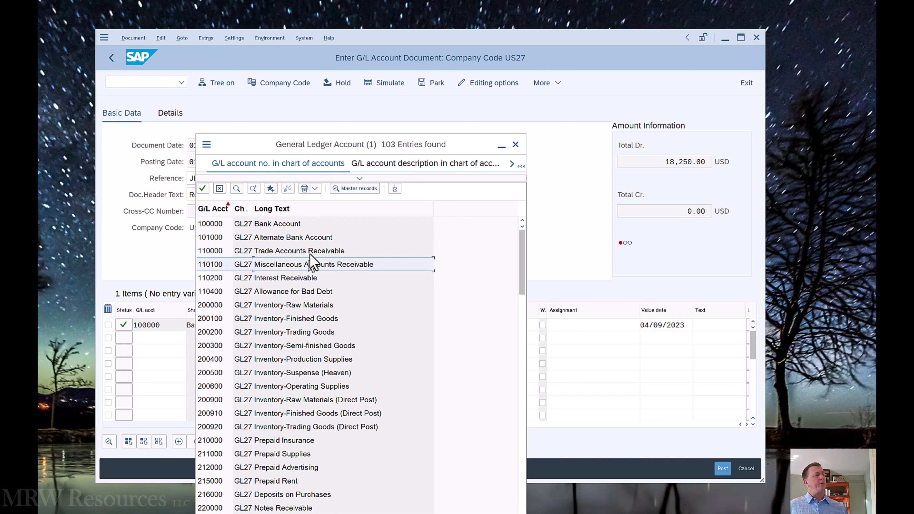
{"action": "double_click", "coordinate": [284, 267]}
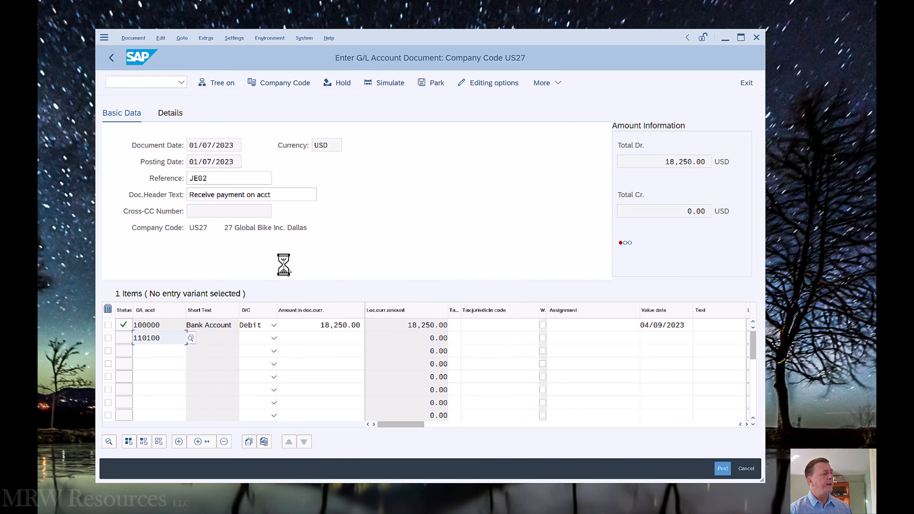
Make the account 110100 line item a credit of 18250 and validate the line
{"action": "key", "text": "Tab"}
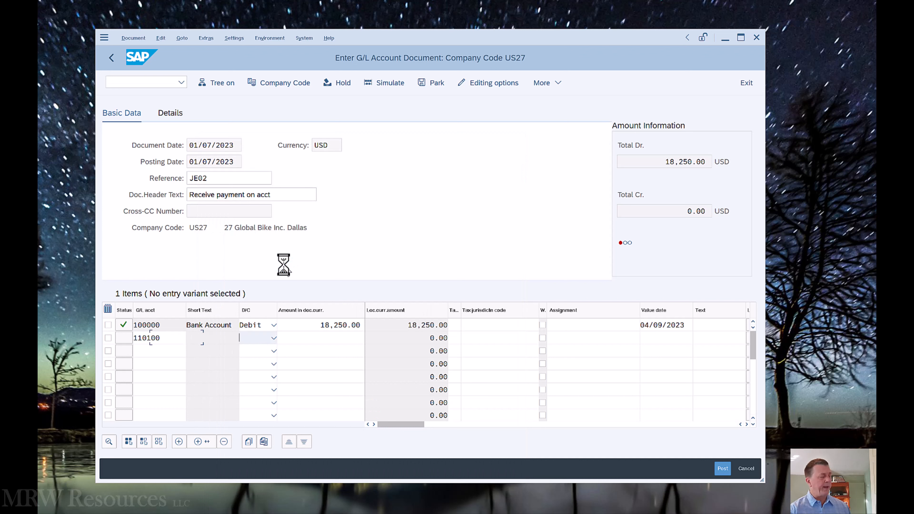
{"action": "key", "text": "Down"}
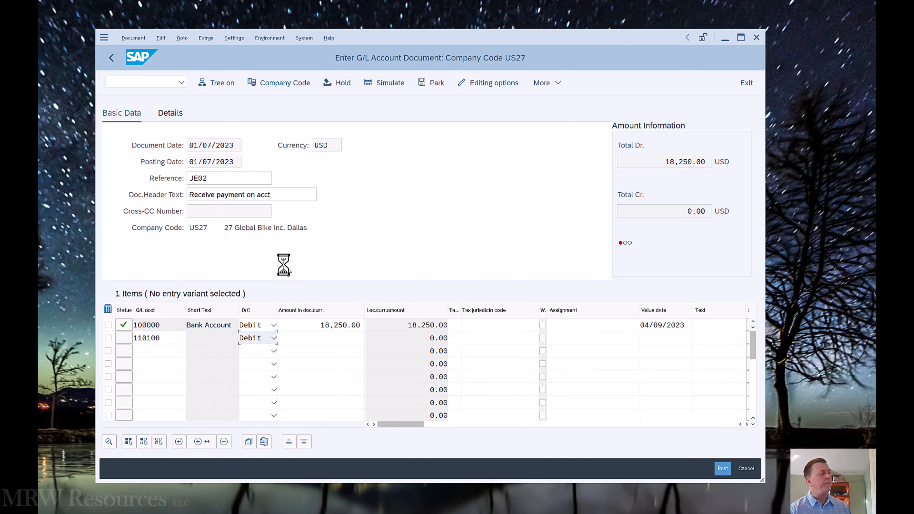
{"action": "key", "text": "Down"}
{"action": "key", "text": "Tab"}
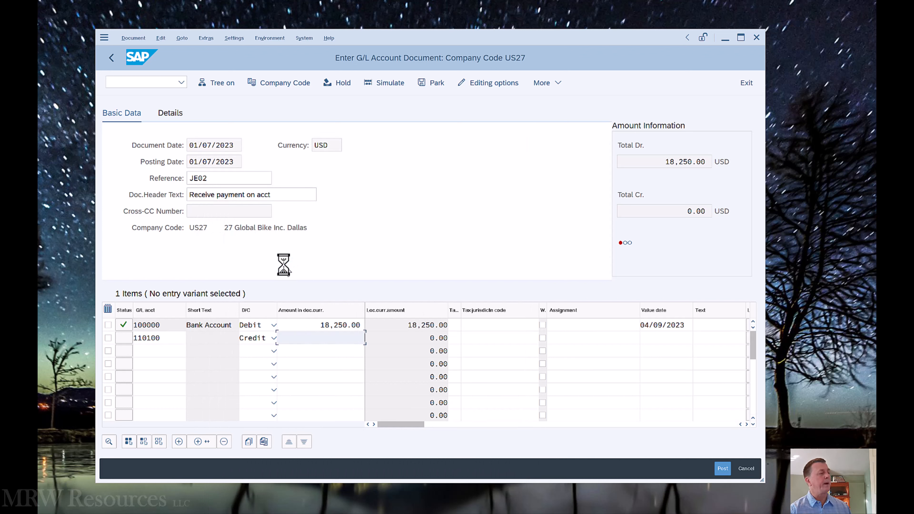
{"action": "type", "text": "18250"}
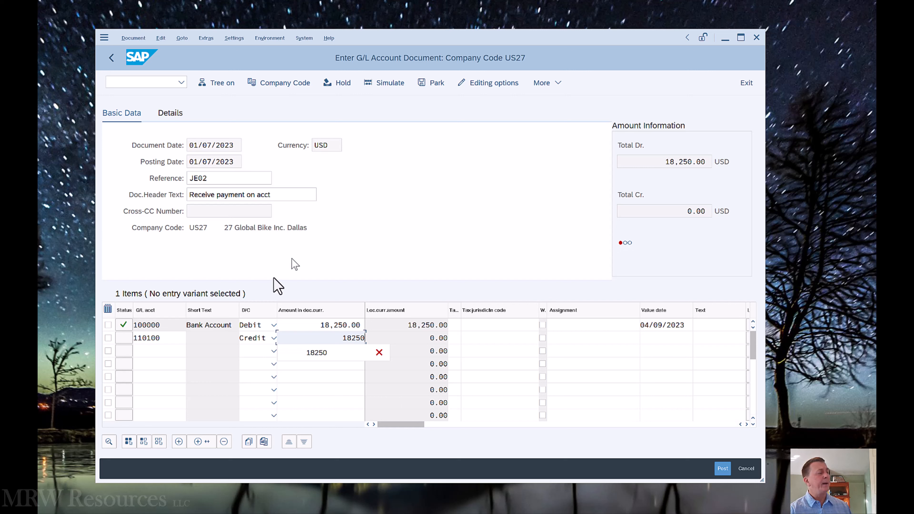
{"action": "left_click", "coordinate": [304, 337]}
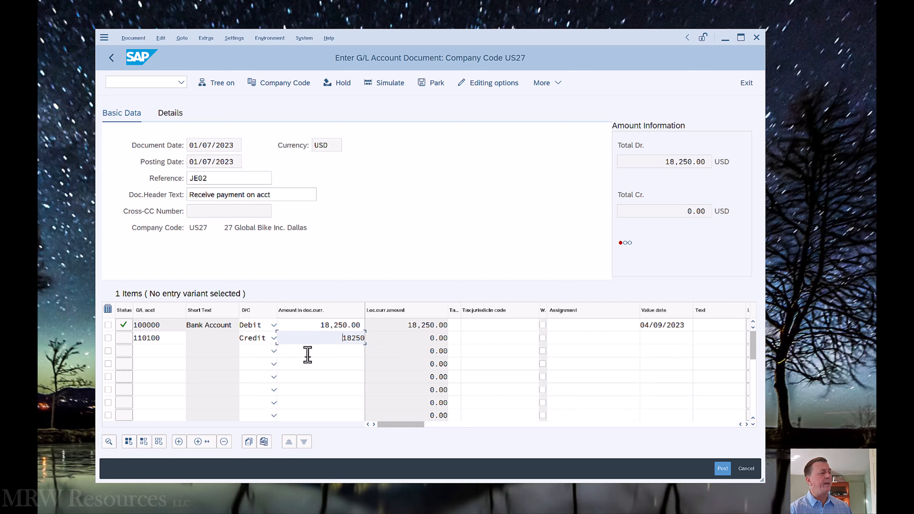
{"action": "key", "text": "Tab"}
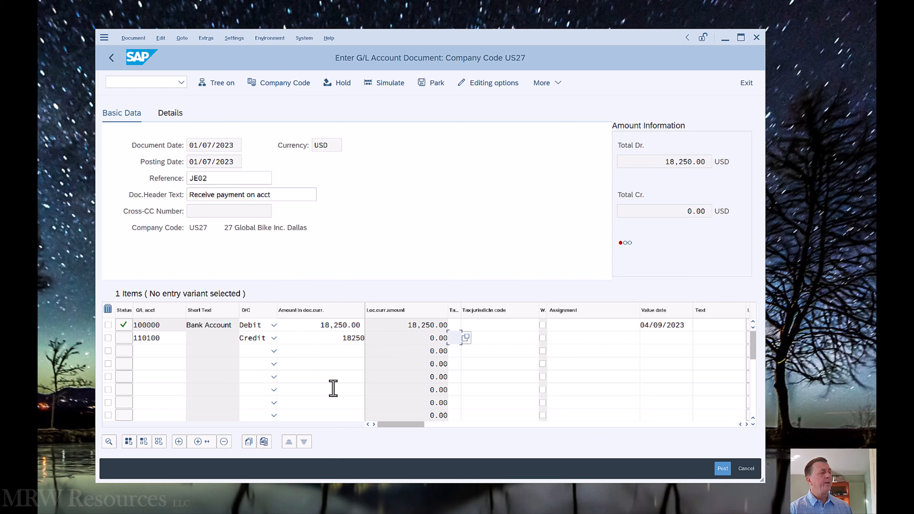
{"action": "key", "text": "Return"}
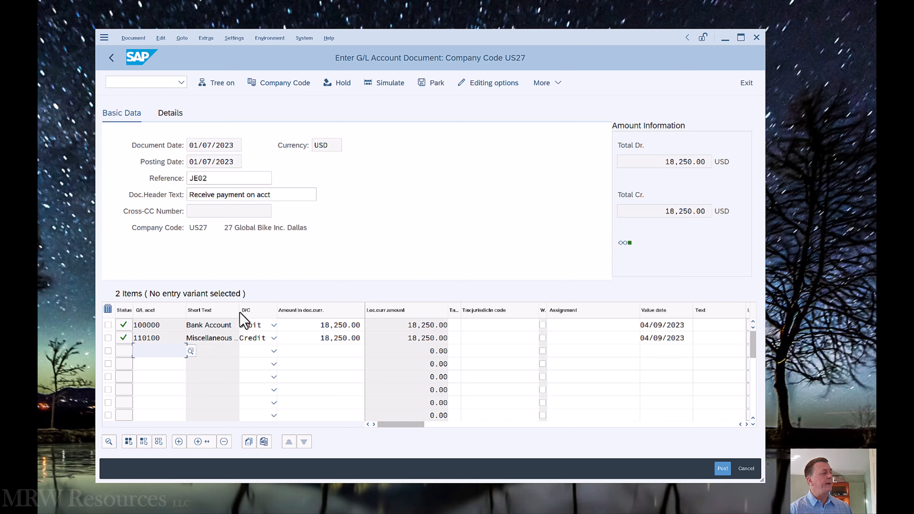
Widen the Short Text column to show the full account names and post the document
{"action": "left_click_drag", "start_coordinate": [240, 310], "coordinate": [269, 310]}
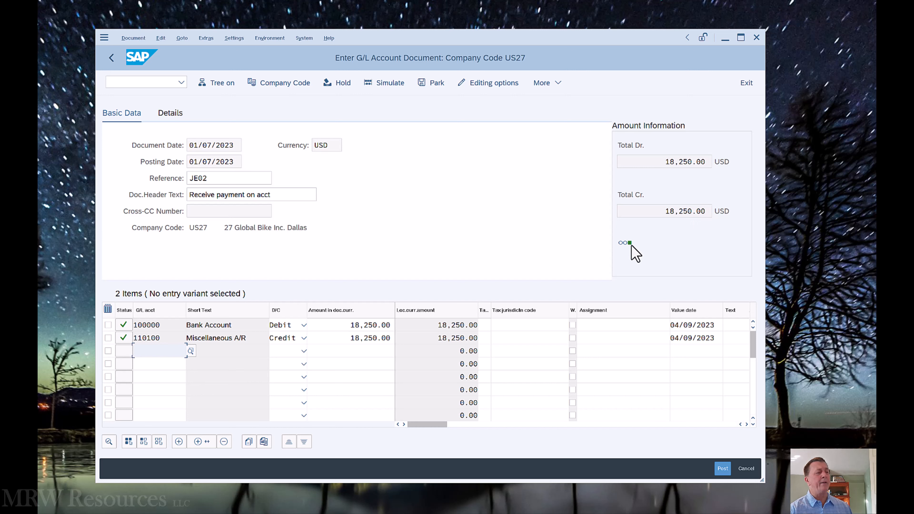
{"action": "mouse_move", "coordinate": [630, 243]}
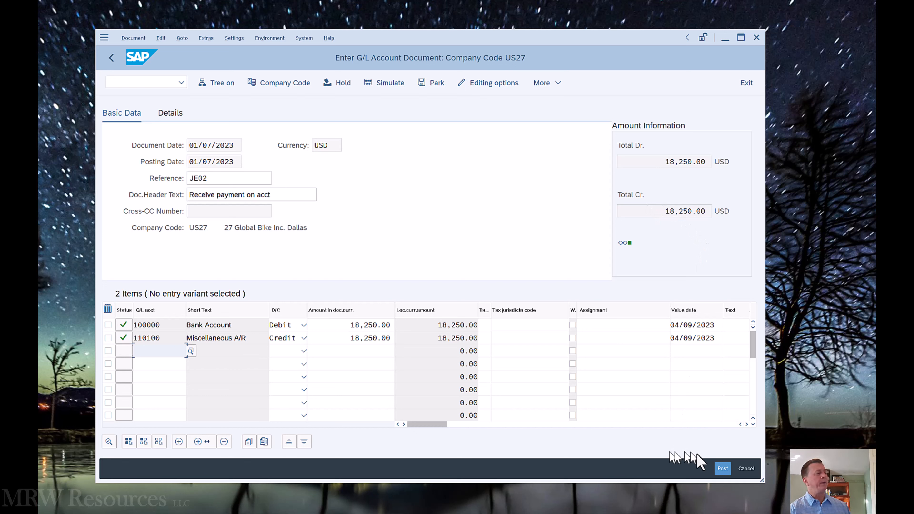
{"action": "left_click", "coordinate": [722, 468]}
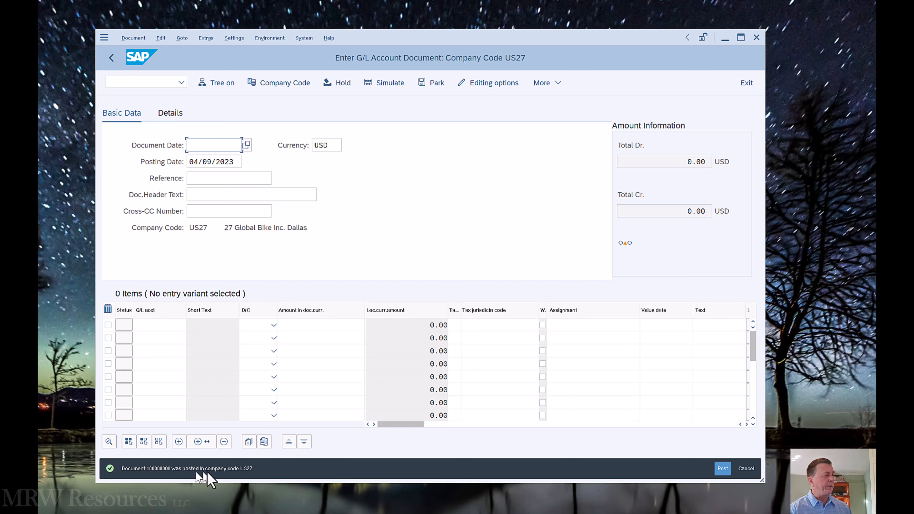
Open the posting message's details, highlight the document number in it and close the details
{"action": "double_click", "coordinate": [157, 469]}
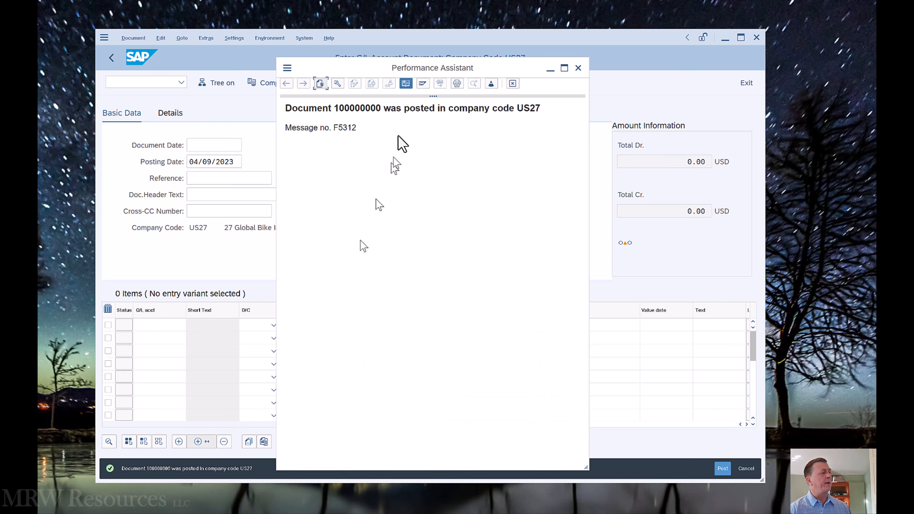
{"action": "double_click", "coordinate": [346, 108]}
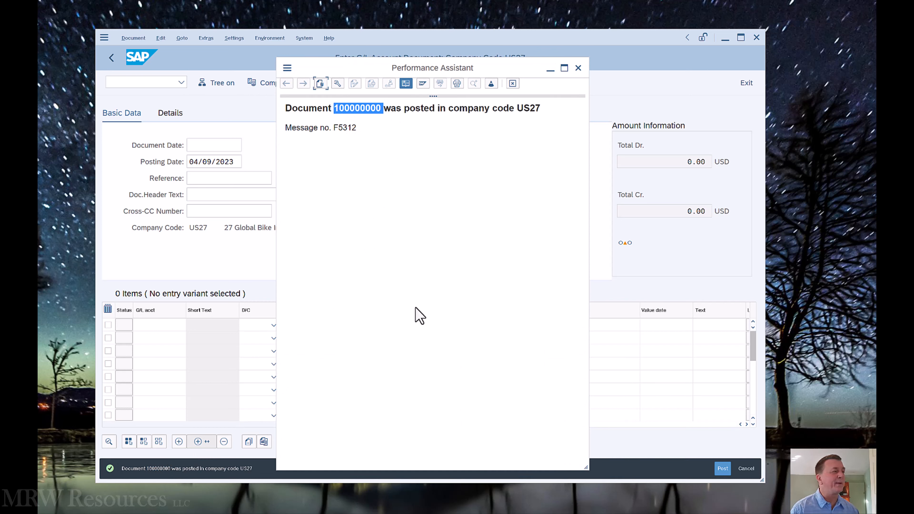
{"action": "left_click", "coordinate": [578, 68]}
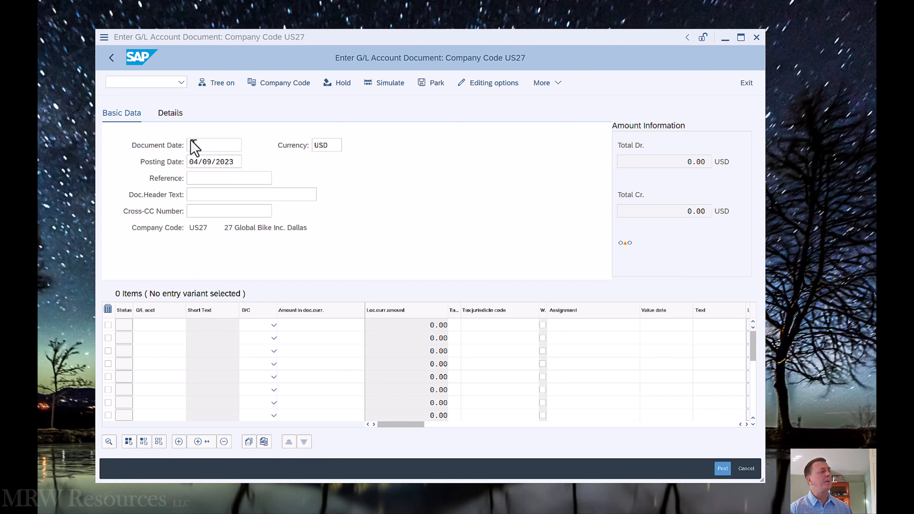
Set the document date of the new G/L account document to 1/31/23
{"action": "left_click", "coordinate": [212, 144]}
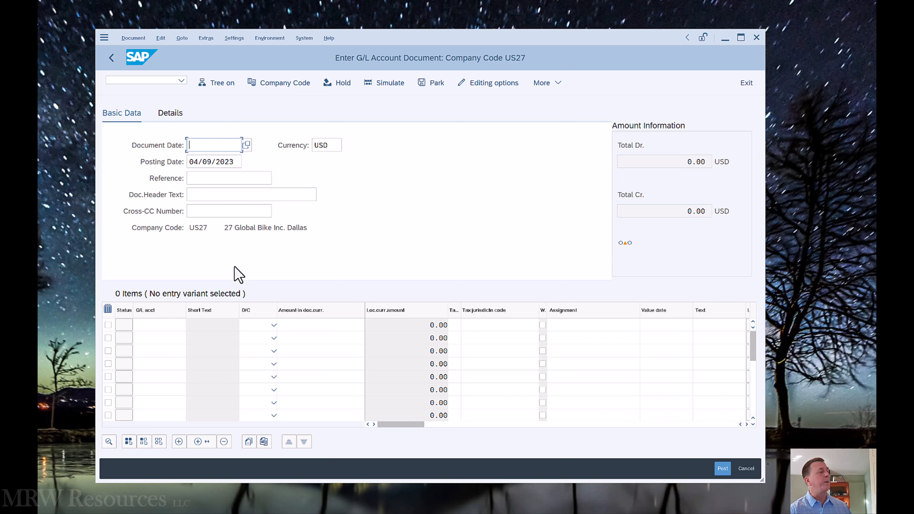
{"action": "type", "text": "1/31"}
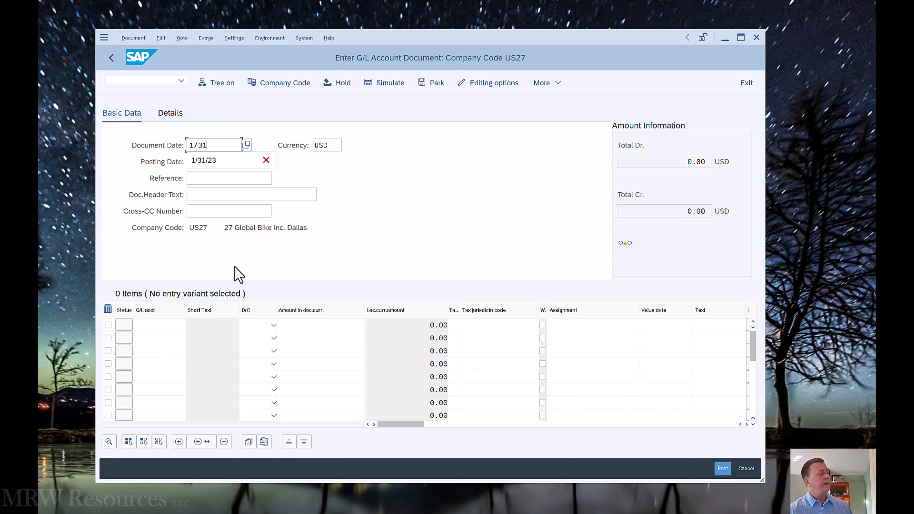
{"action": "type", "text": "/23"}
{"action": "key", "text": "Tab"}
{"action": "key", "text": "Tab"}
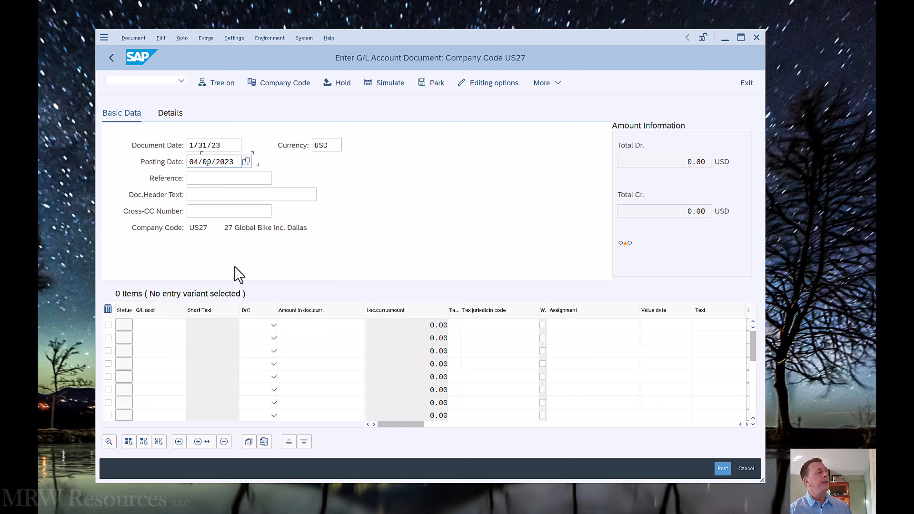
Replace the new document's posting date with 1/31/23
{"action": "key", "text": "Delete"}
{"action": "key", "text": "Delete"}
{"action": "key", "text": "Delete"}
{"action": "key", "text": "Delete"}
{"action": "key", "text": "Delete"}
{"action": "key", "text": "Delete"}
{"action": "key", "text": "Delete"}
{"action": "key", "text": "Delete"}
{"action": "key", "text": "Delete"}
{"action": "key", "text": "Delete"}
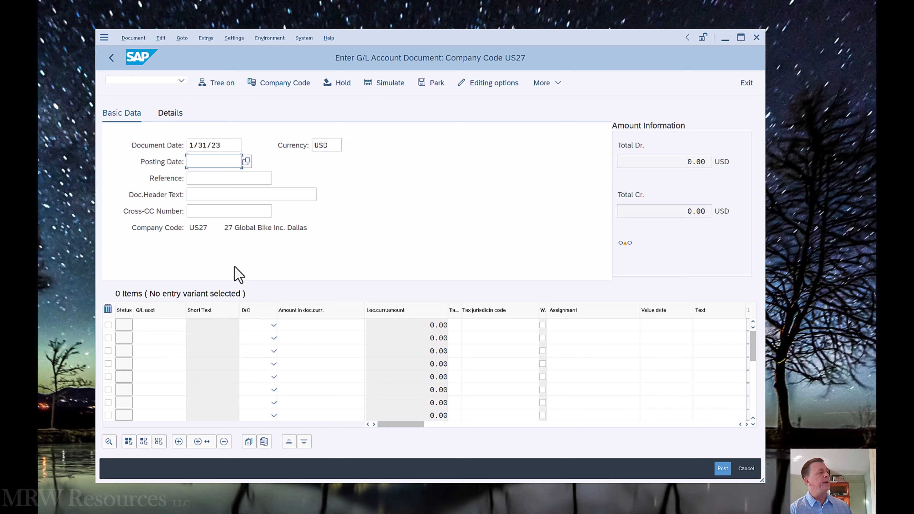
{"action": "type", "text": "1/31"}
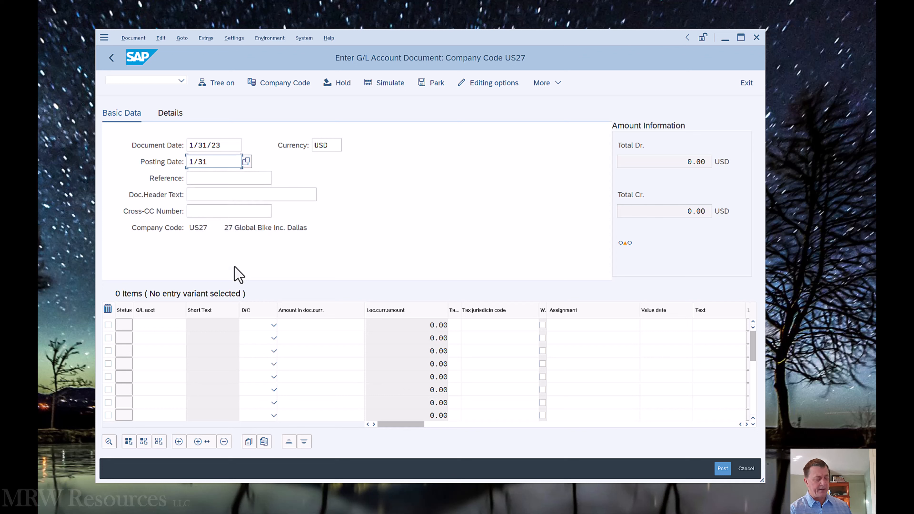
{"action": "type", "text": "/23"}
{"action": "key", "text": "Tab"}
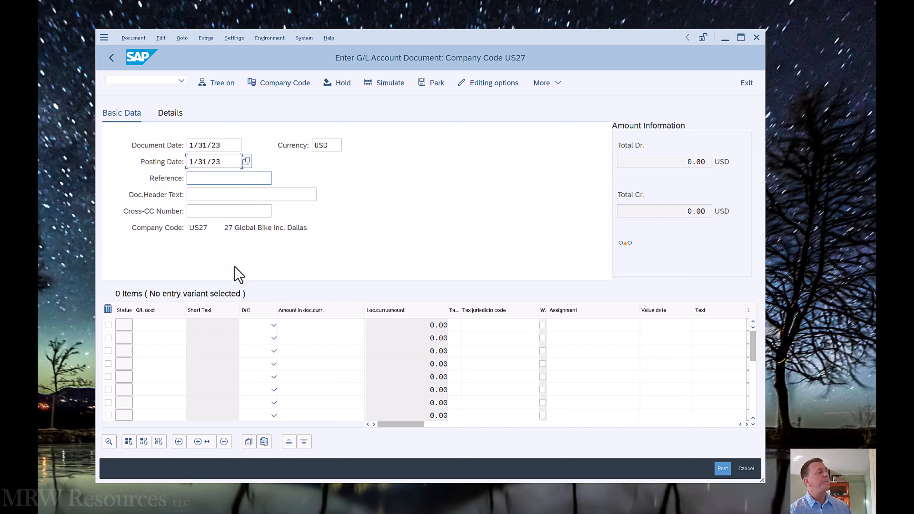
Enter the reference ADJ01 and the document header text "Monthly office supplies x", and confirm the header data
{"action": "type", "text": "ADJ"}
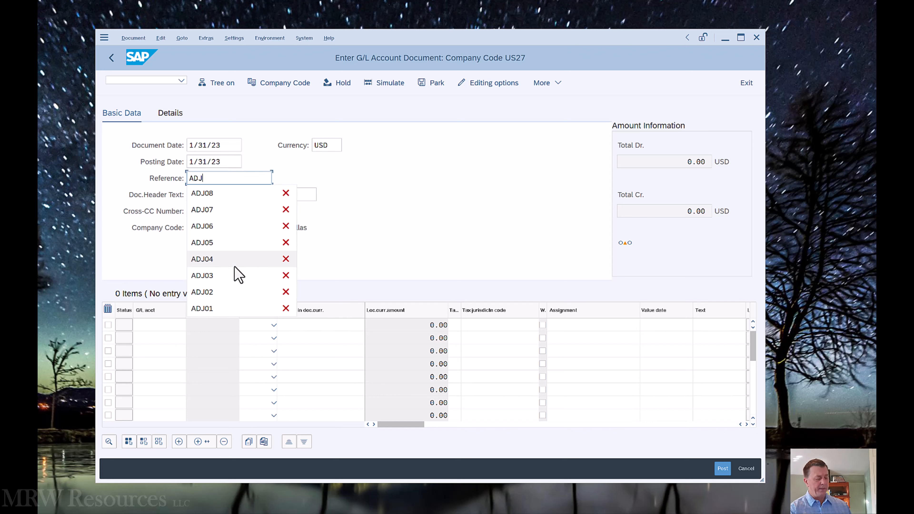
{"action": "type", "text": "01"}
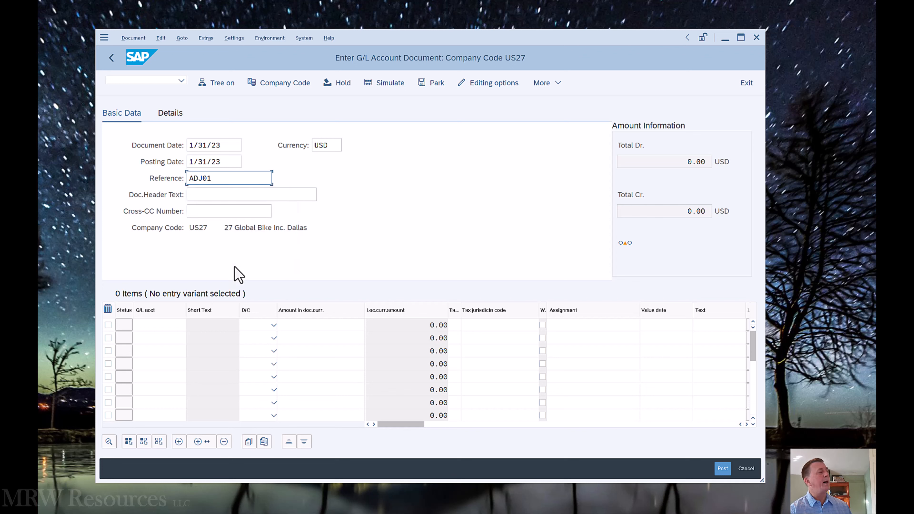
{"action": "key", "text": "Tab"}
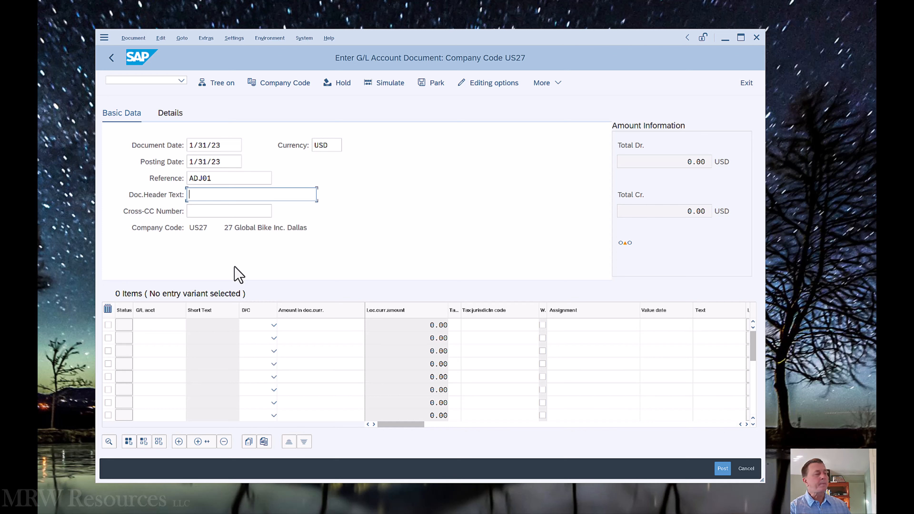
{"action": "type", "text": "Mo"}
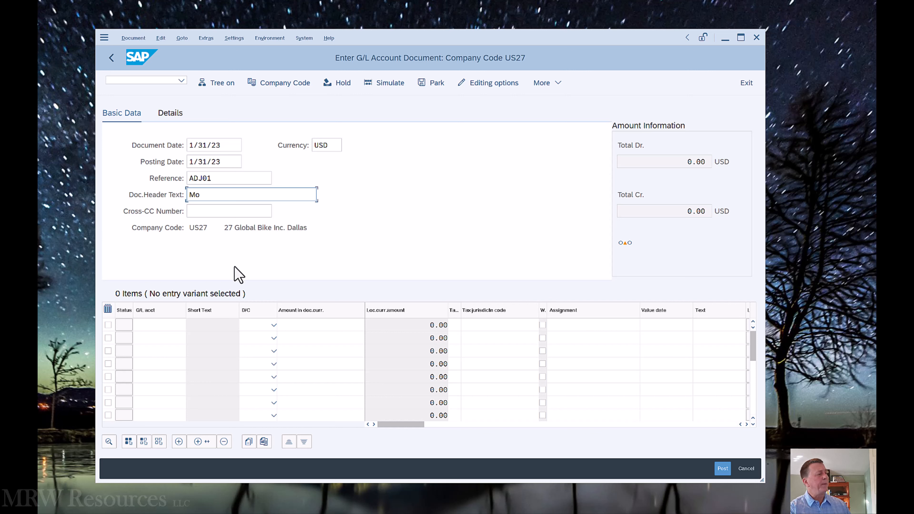
{"action": "type", "text": "nthly offi"}
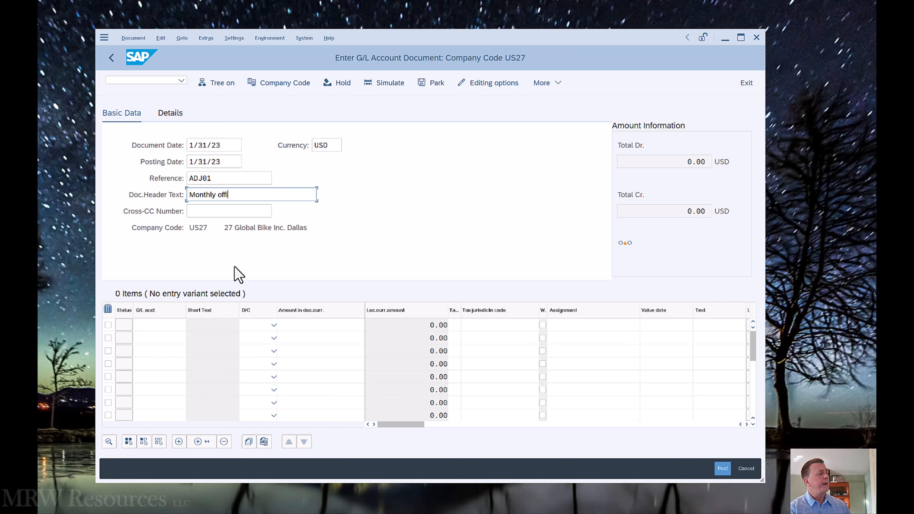
{"action": "type", "text": "ce supplies ex"}
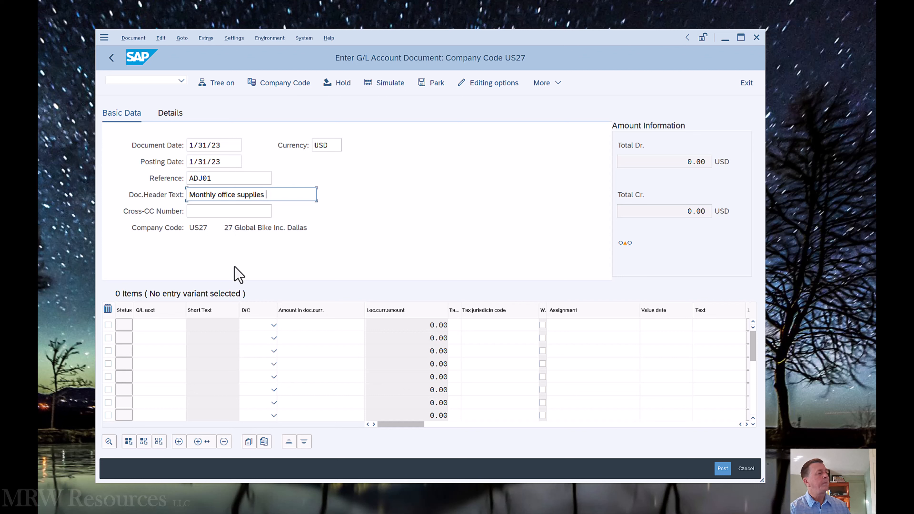
{"action": "type", "text": "x"}
{"action": "key", "text": "Return"}
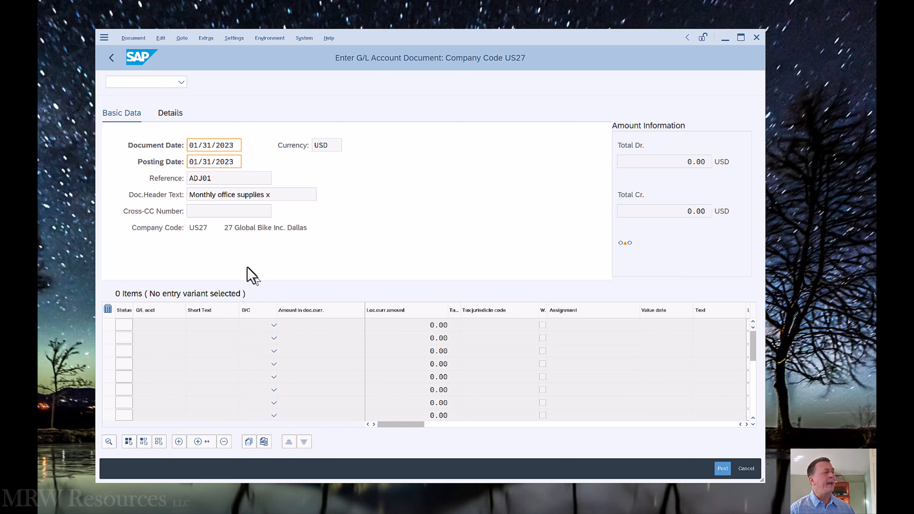
Enter a first line item debiting G/L account 740000 for 450
{"action": "left_click", "coordinate": [164, 326]}
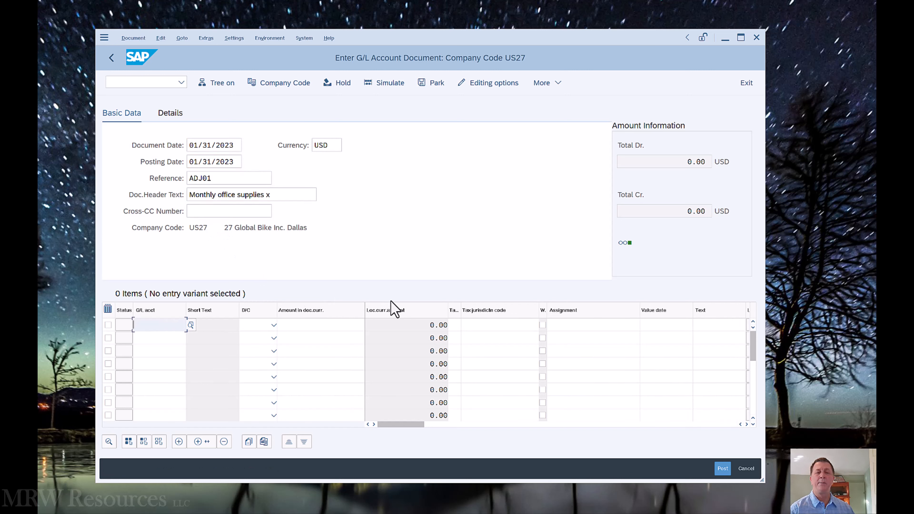
{"action": "type", "text": "740000"}
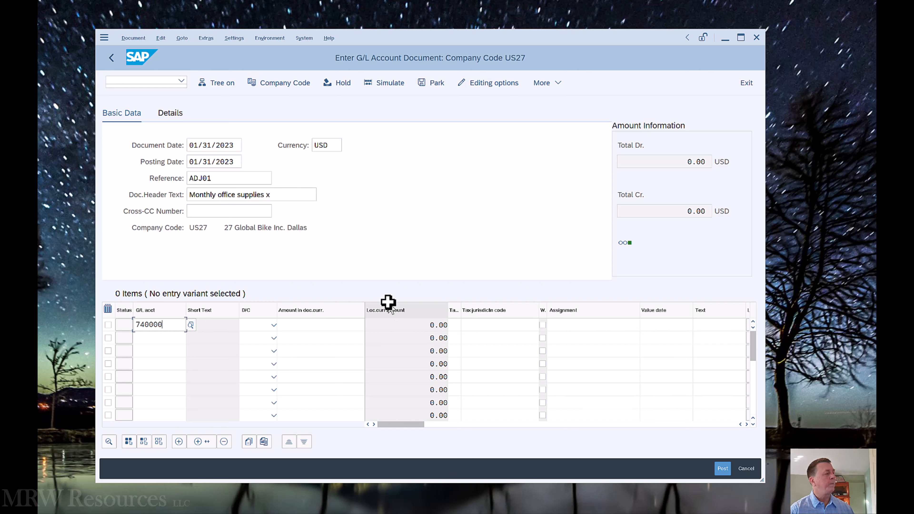
{"action": "key", "text": "Tab"}
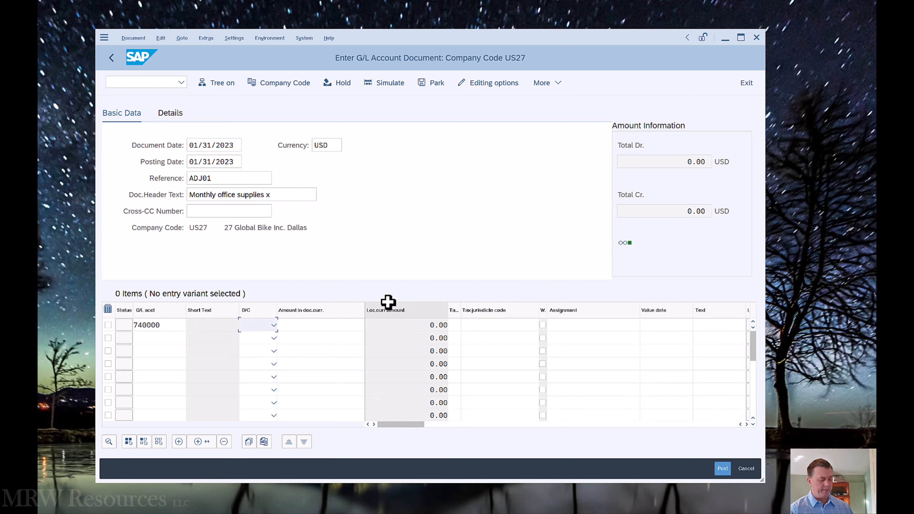
{"action": "key", "text": "Down"}
{"action": "key", "text": "Tab"}
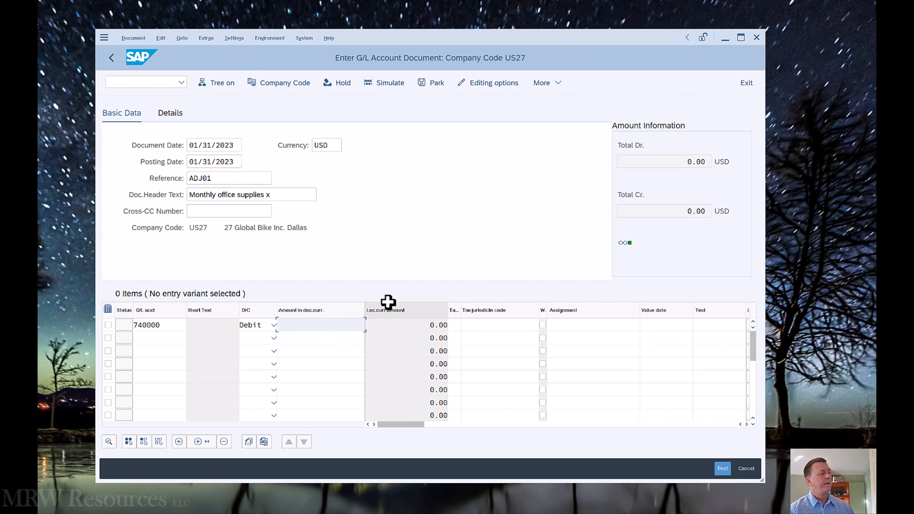
{"action": "type", "text": "450"}
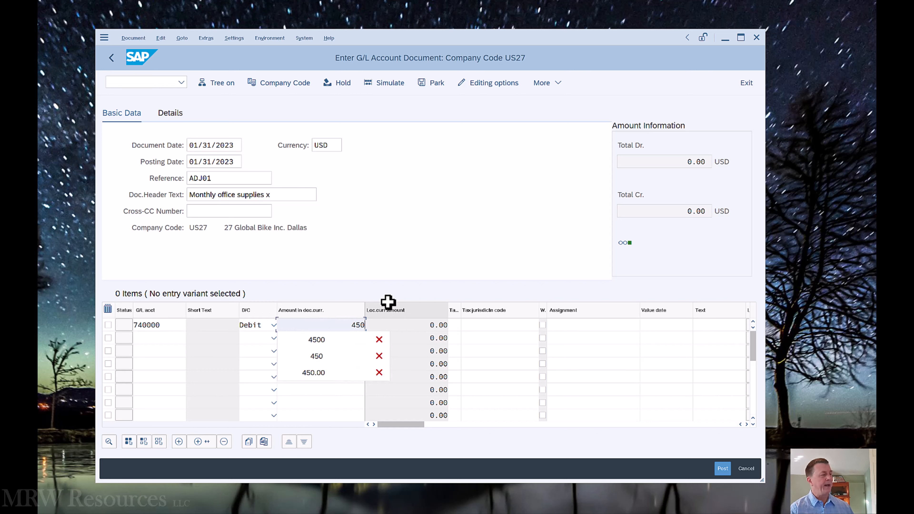
{"action": "key", "text": "Tab"}
{"action": "key", "text": "Tab"}
{"action": "key", "text": "Return"}
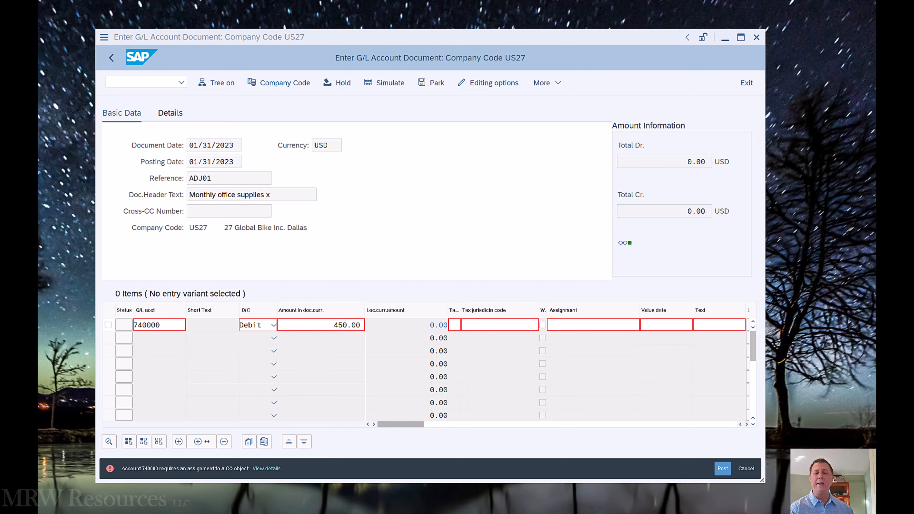
Look up the cost centers of company code US27 and assign the admin cost center NAAD1027 to the 740000 line
{"action": "left_click", "coordinate": [554, 326]}
{"action": "key", "text": "Tab"}
{"action": "key", "text": "Tab"}
{"action": "key", "text": "Tab"}
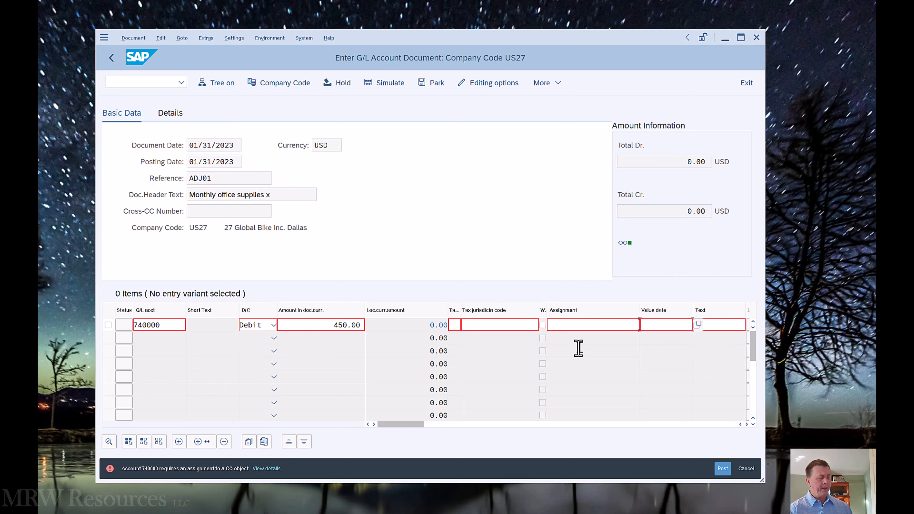
{"action": "key", "text": "Tab"}
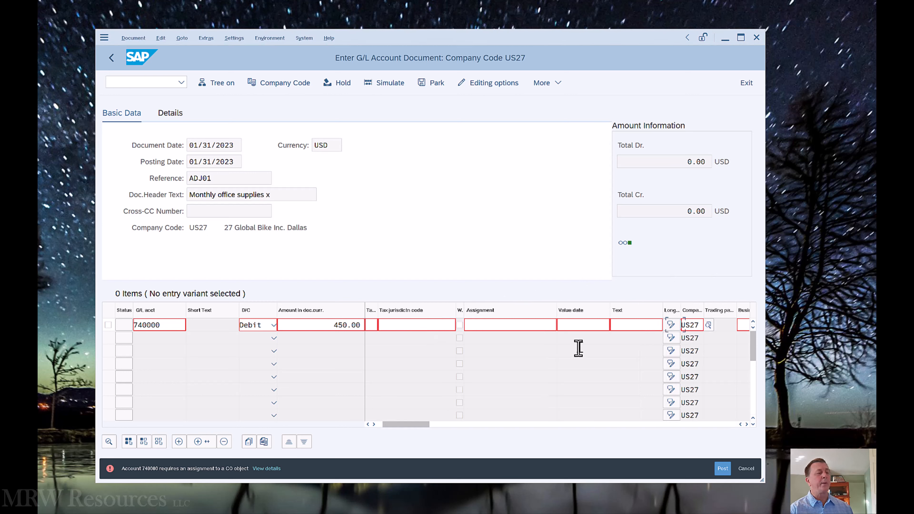
{"action": "key", "text": "Tab"}
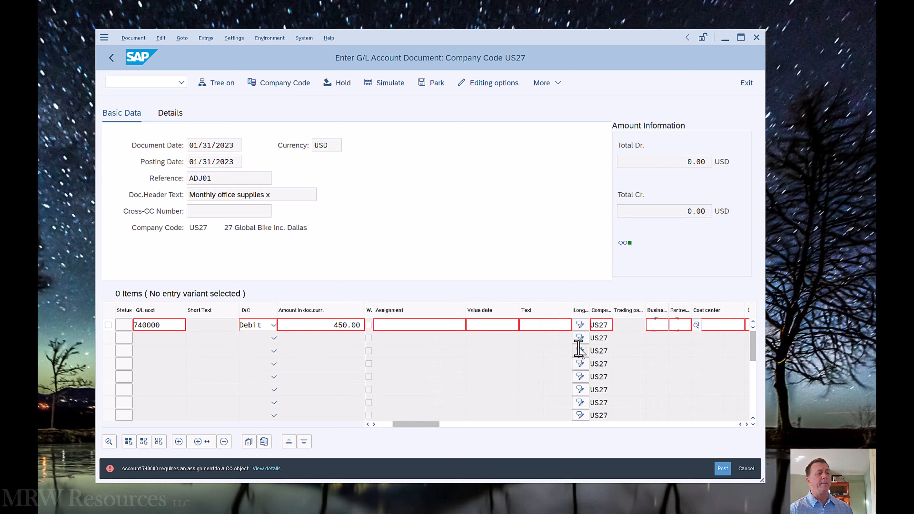
{"action": "key", "text": "Tab"}
{"action": "left_click_drag", "start_coordinate": [425, 425], "coordinate": [439, 425]}
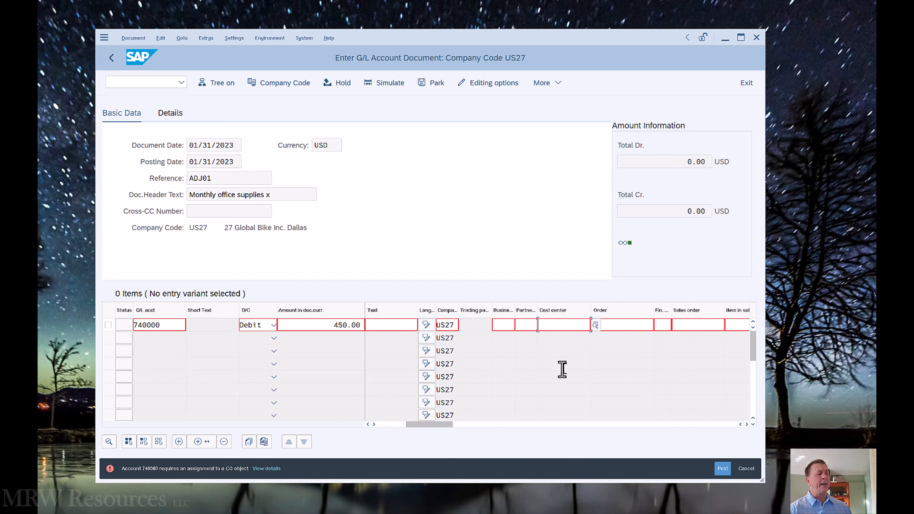
{"action": "left_click", "coordinate": [598, 325]}
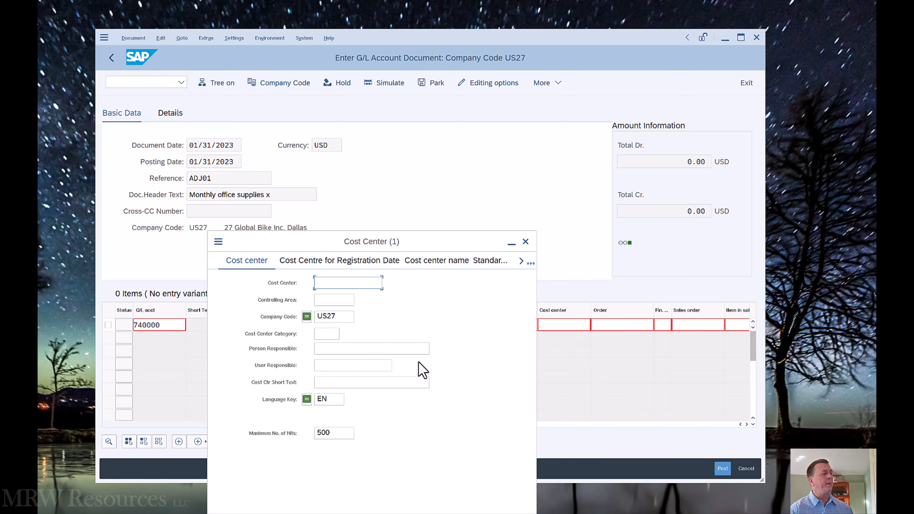
{"action": "key", "text": "Return"}
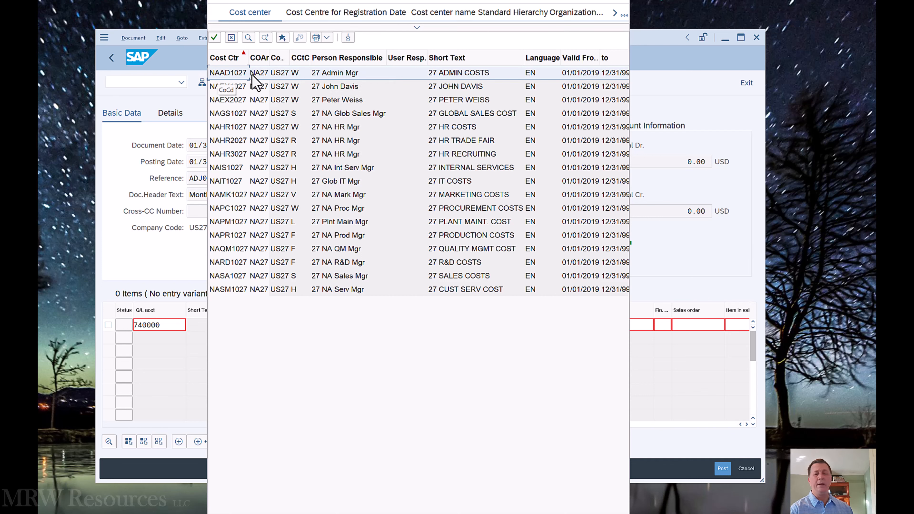
{"action": "double_click", "coordinate": [328, 73]}
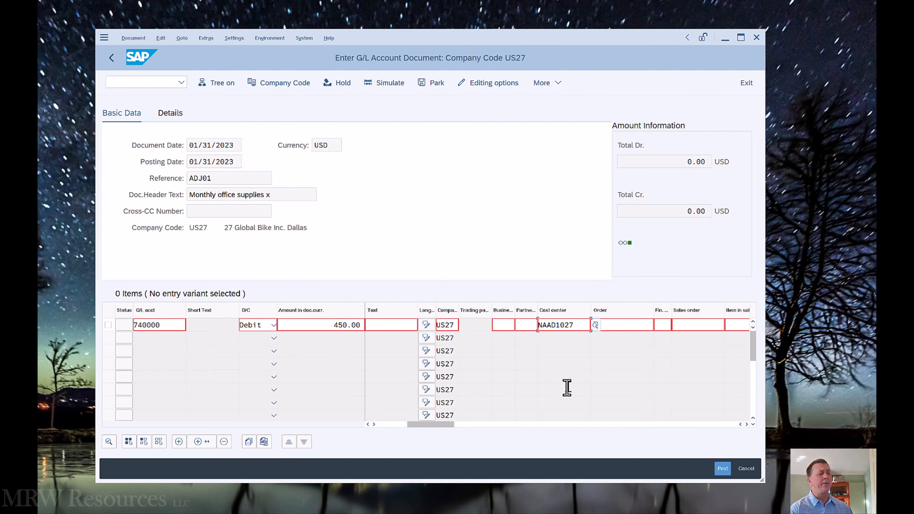
{"action": "key", "text": "Return"}
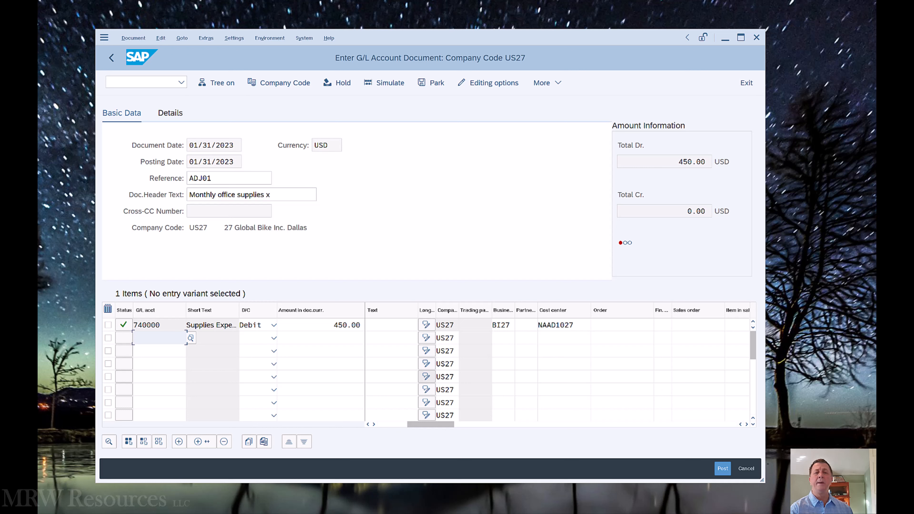
Add a second line item crediting G/L account 200600 for 450
{"action": "left_click", "coordinate": [187, 353]}
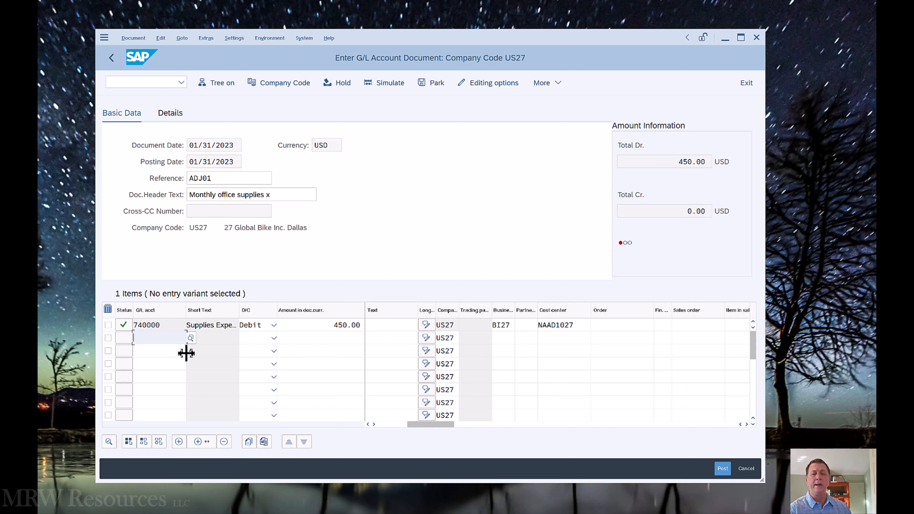
{"action": "type", "text": "200"}
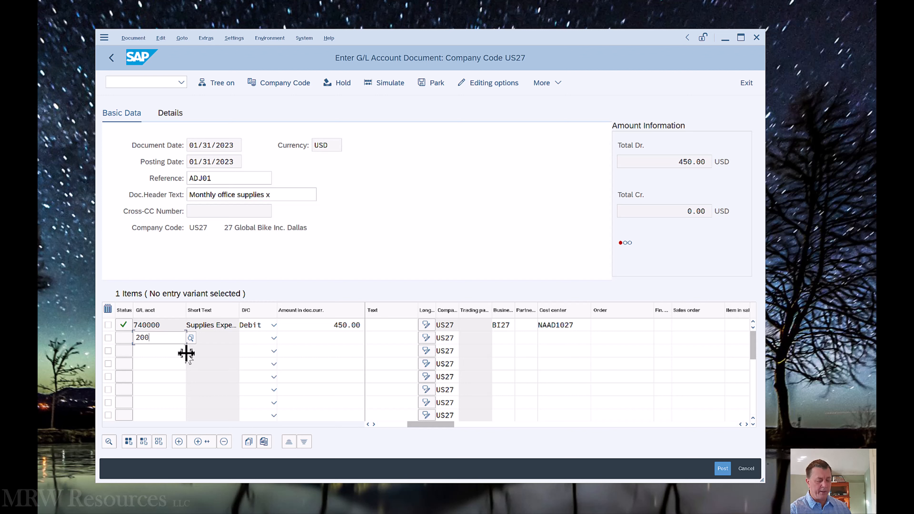
{"action": "type", "text": "600"}
{"action": "key", "text": "Tab"}
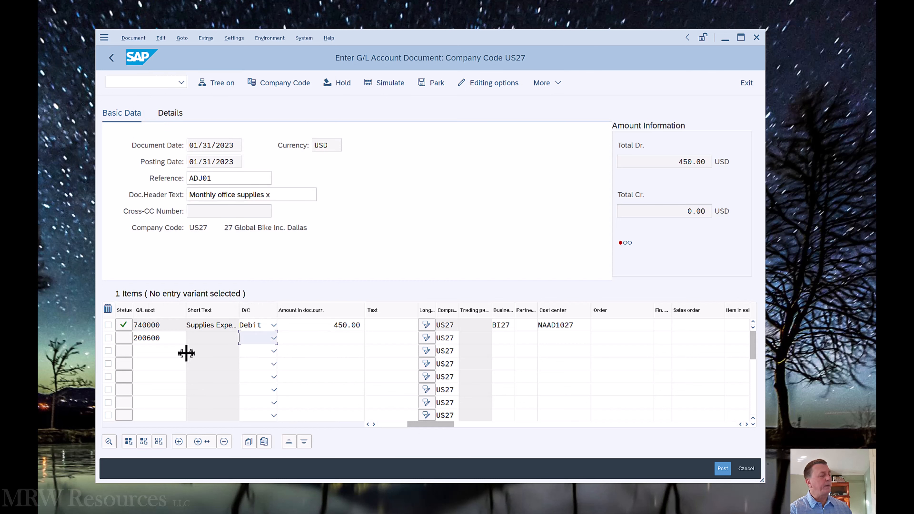
{"action": "key", "text": "c"}
{"action": "key", "text": "Tab"}
{"action": "type", "text": "4"}
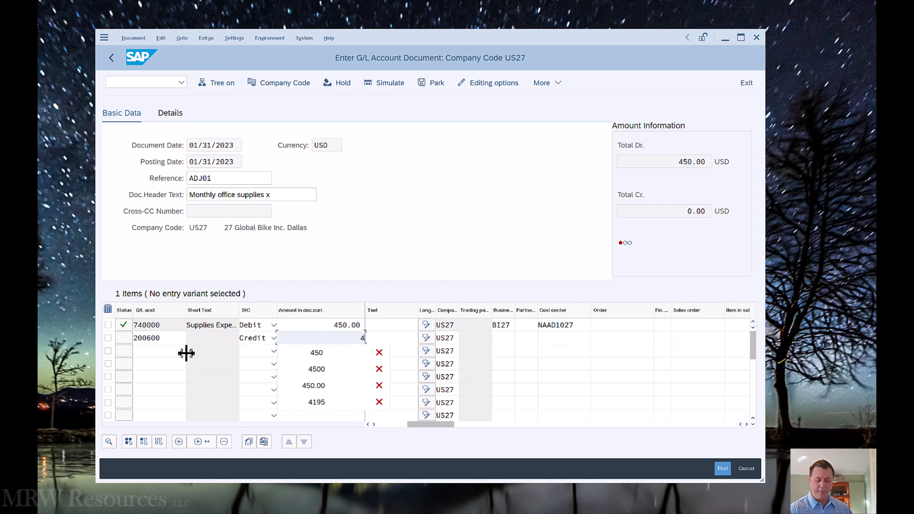
{"action": "type", "text": "50"}
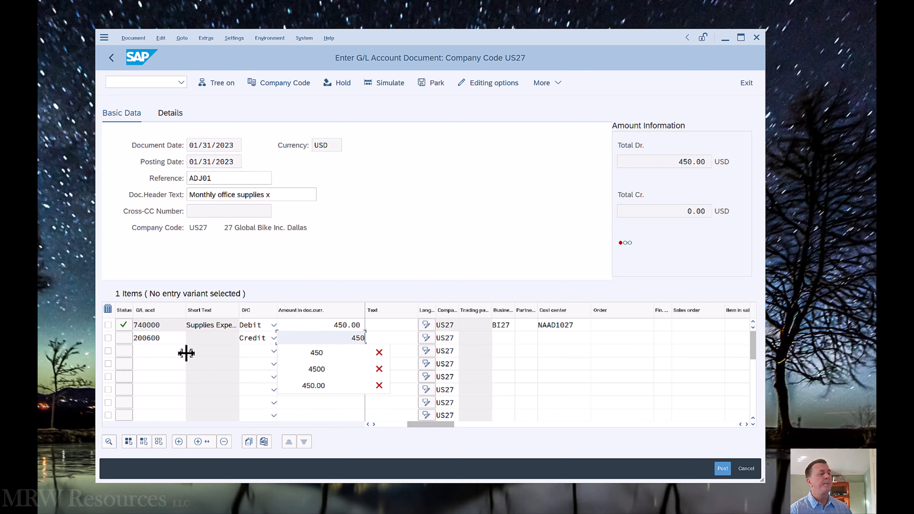
{"action": "key", "text": "Return"}
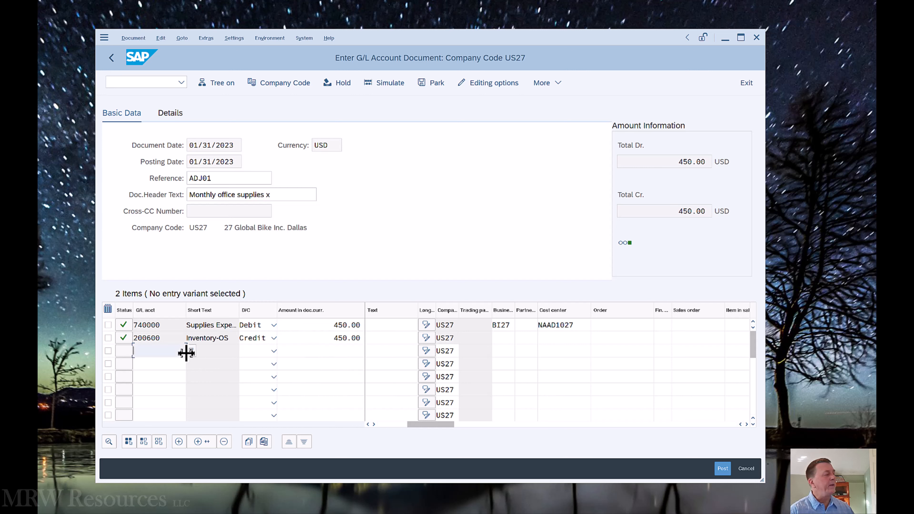
Widen the Short Text column slightly and post the office supplies adjusting entry
{"action": "left_click_drag", "start_coordinate": [240, 312], "coordinate": [246, 312]}
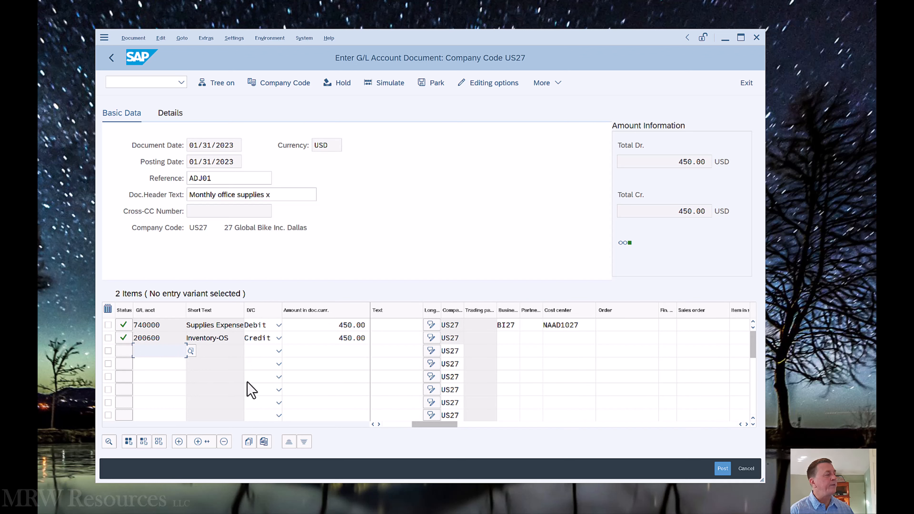
{"action": "left_click", "coordinate": [721, 468]}
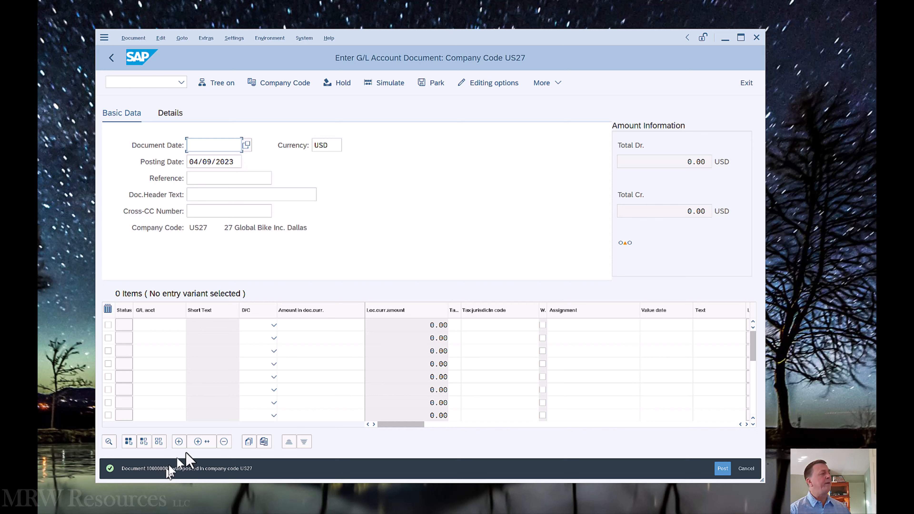
Set the document date of the next G/L account document to 1/1/23 and go to its posting date
{"action": "left_click", "coordinate": [199, 178]}
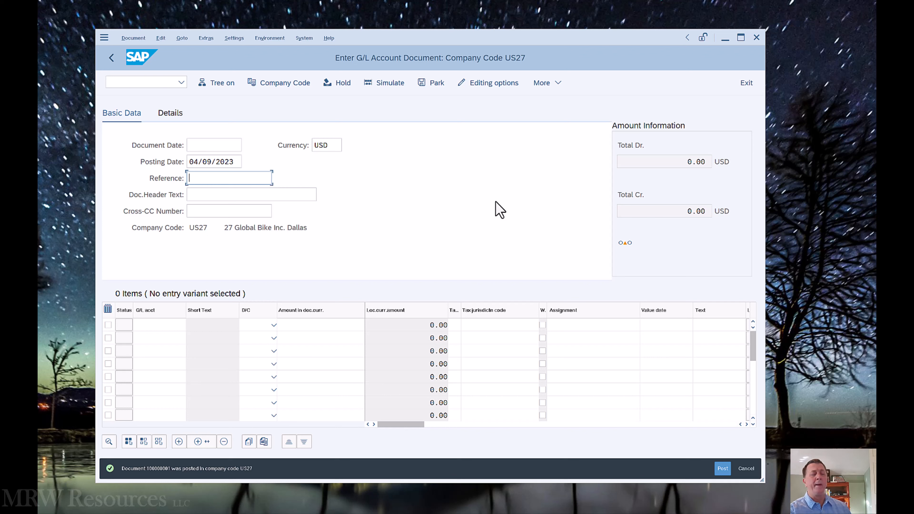
{"action": "left_click", "coordinate": [200, 146]}
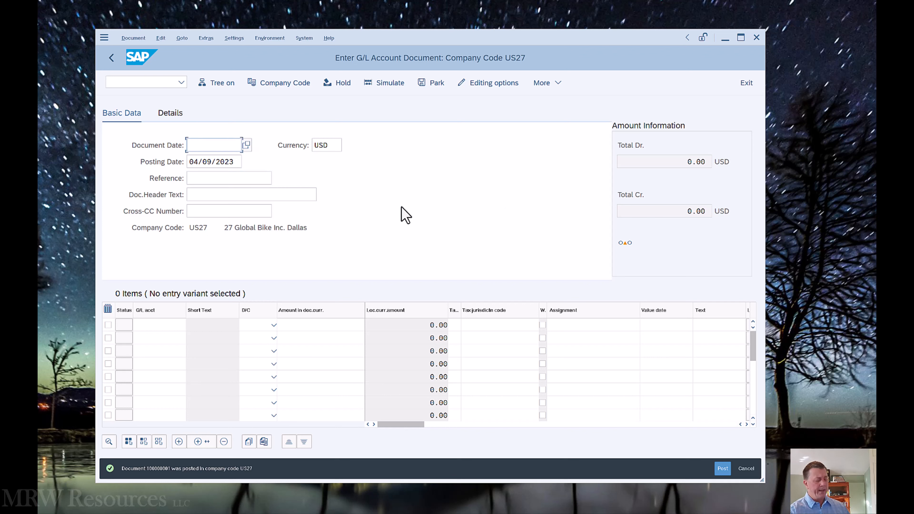
{"action": "type", "text": "1/1/"}
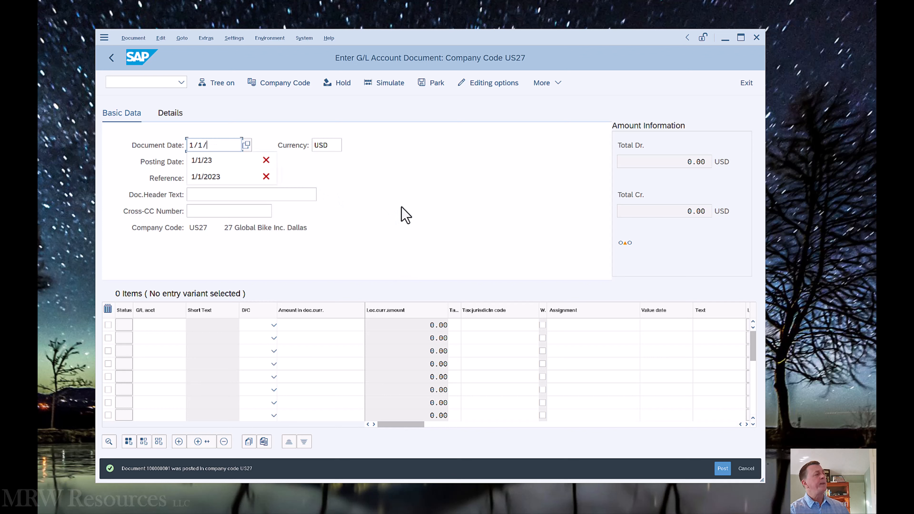
{"action": "type", "text": "23"}
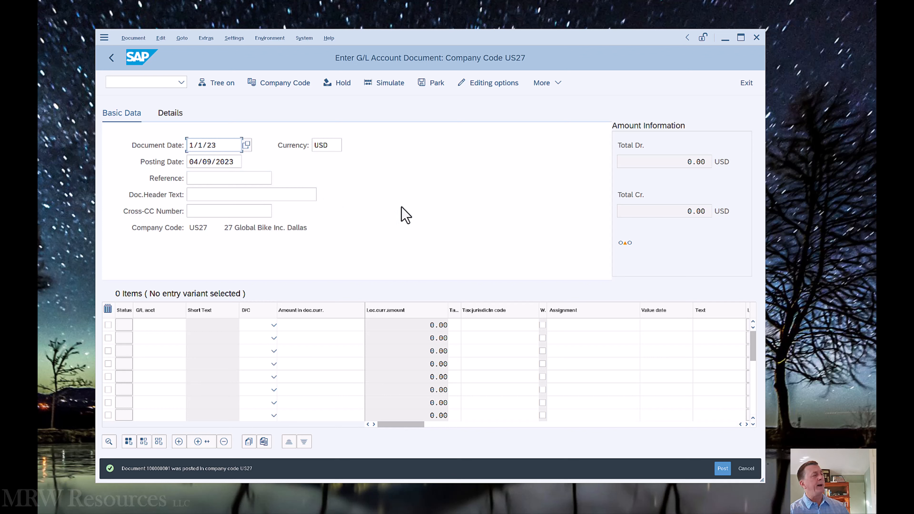
{"action": "key", "text": "Return"}
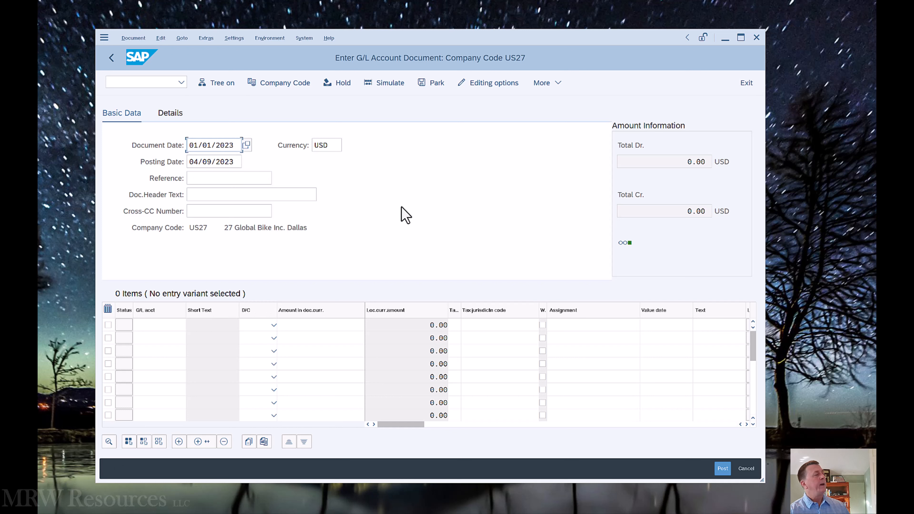
{"action": "key", "text": "Tab"}
{"action": "key", "text": "Tab"}
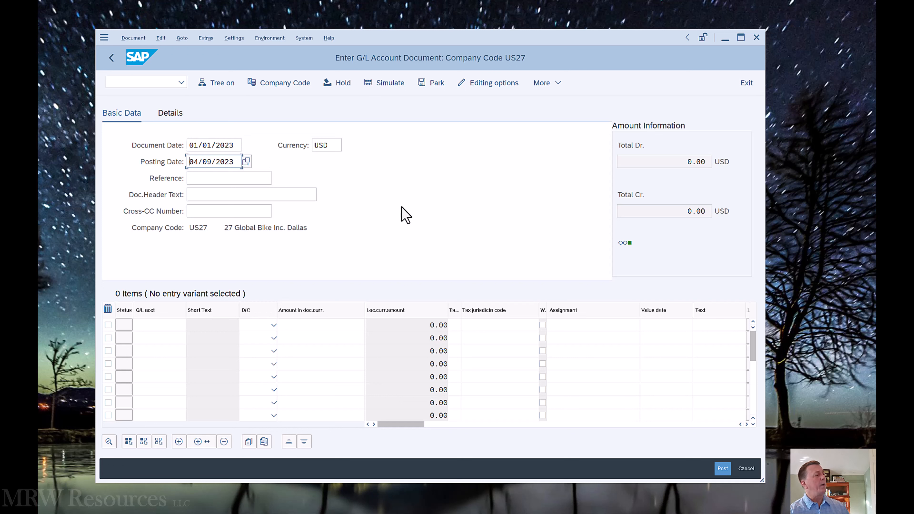
Set the posting date of the G/L account document to 1/1/23
{"action": "type", "text": "1/1/23"}
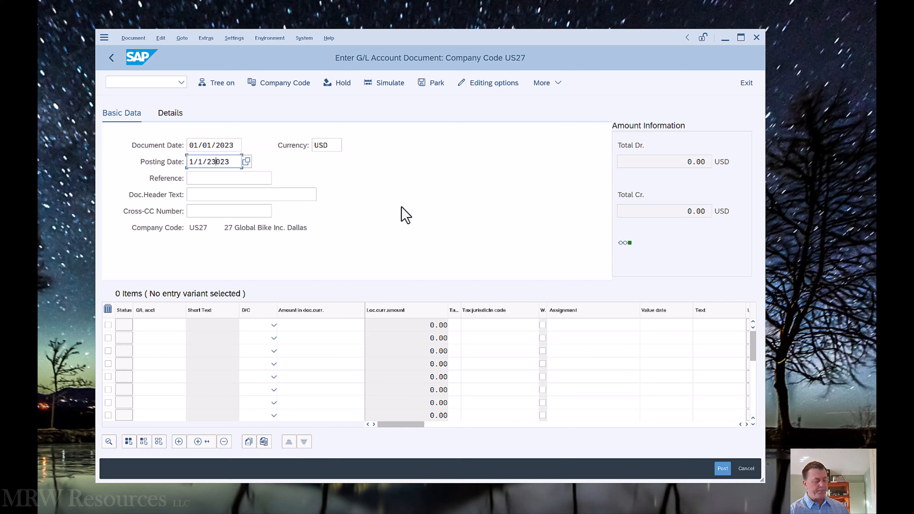
{"action": "key", "text": "Delete"}
{"action": "key", "text": "Delete"}
{"action": "key", "text": "Delete"}
{"action": "key", "text": "Tab"}
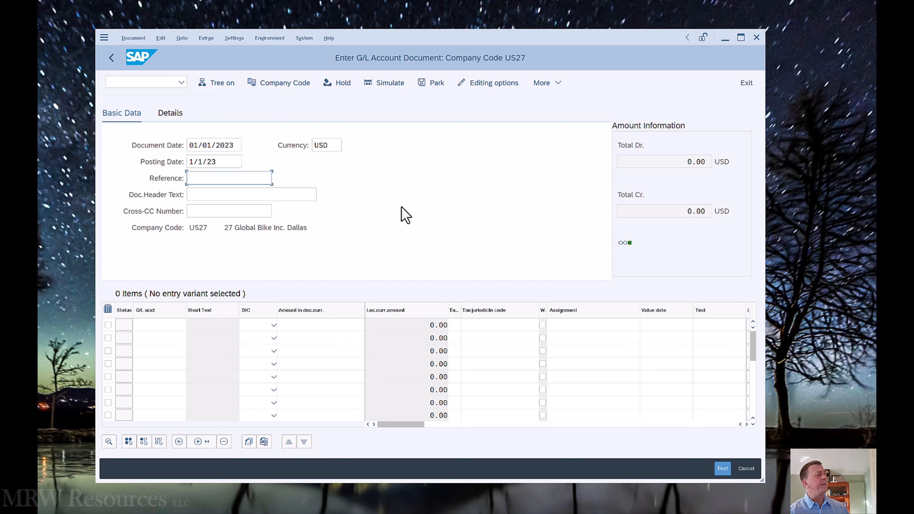
Enter BegBal as the document's reference and "Enter Beginning Balances" as its header text
{"action": "type", "text": "B"}
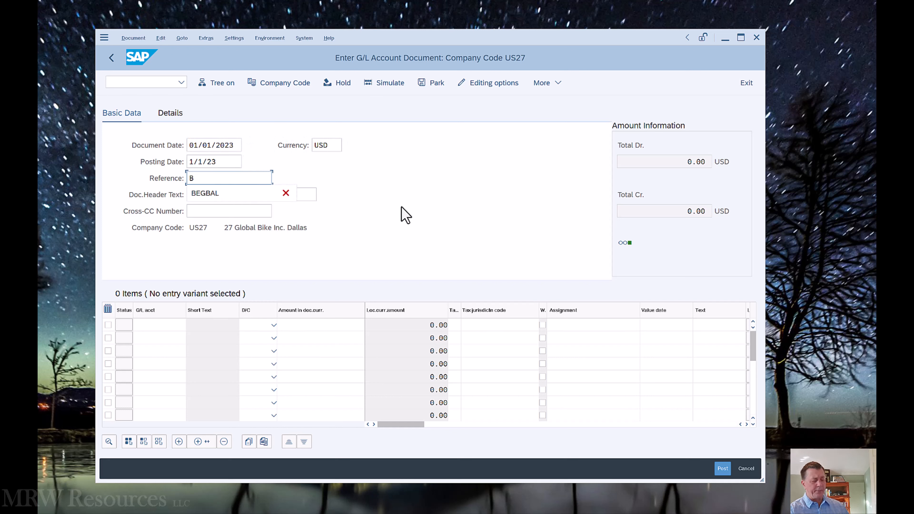
{"action": "type", "text": "egBl"}
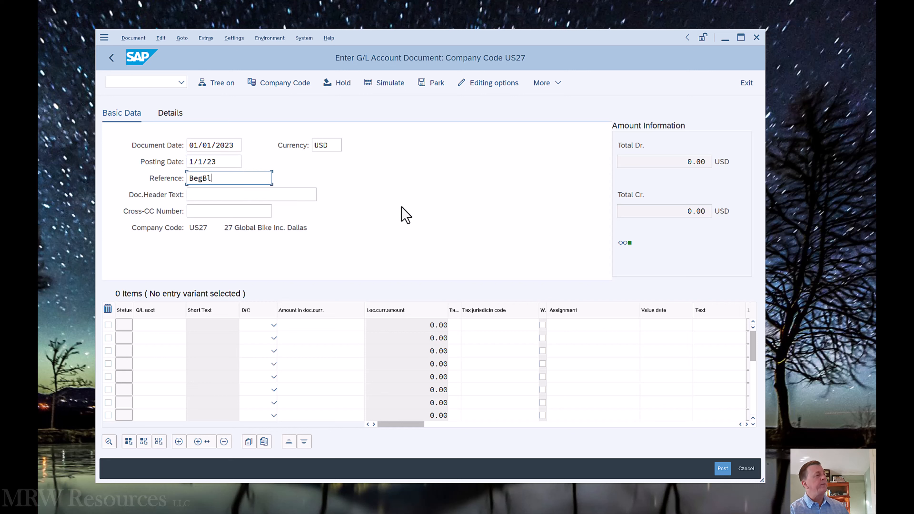
{"action": "key", "text": "BackSpace"}
{"action": "type", "text": "al"}
{"action": "key", "text": "Tab"}
{"action": "type", "text": "E"}
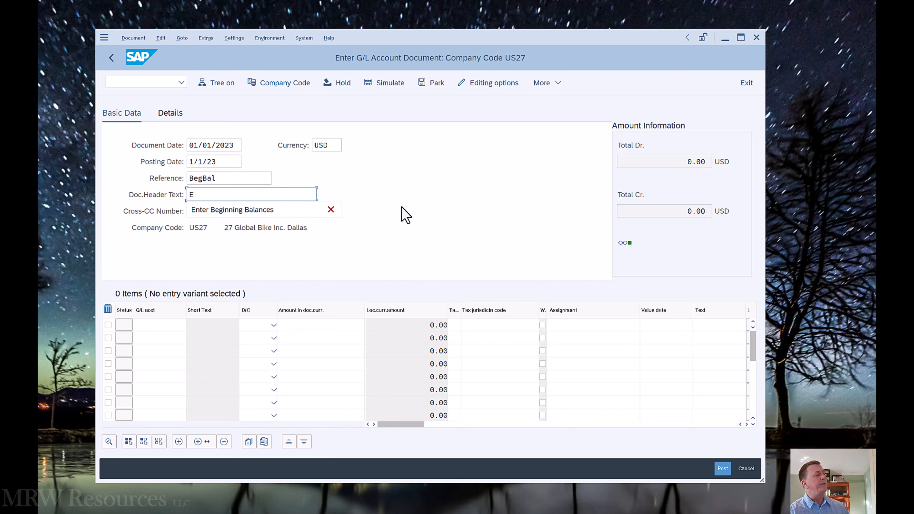
{"action": "key", "text": "Down"}
{"action": "key", "text": "Return"}
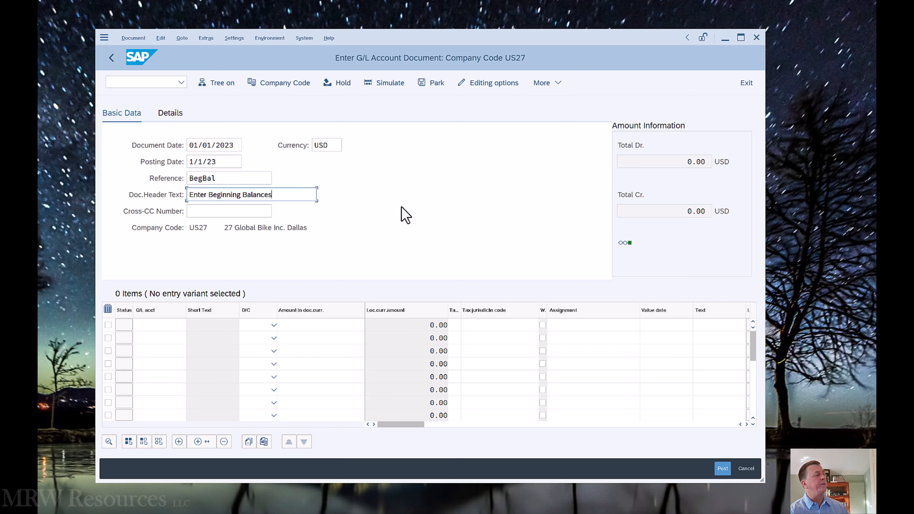
Add a first line item debiting G/L account 100000 for 125000 and accept the period adjustment to the posting date
{"action": "left_click", "coordinate": [158, 325]}
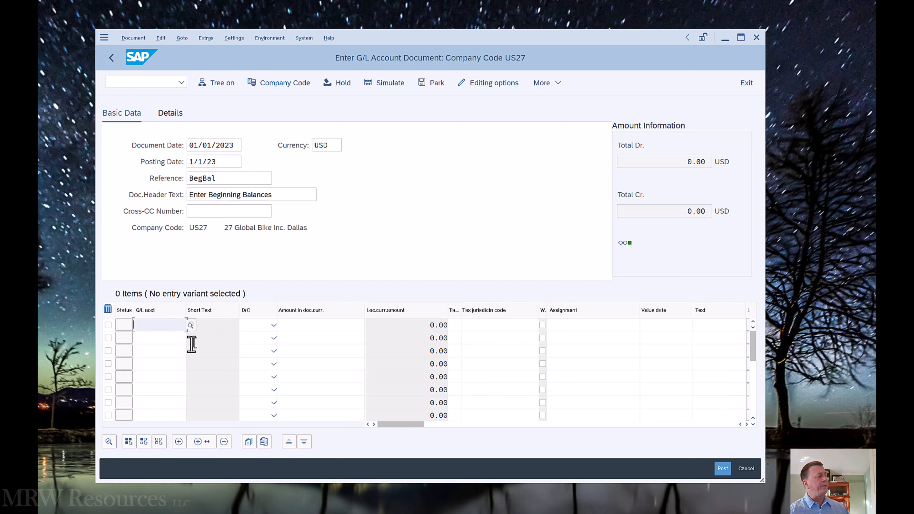
{"action": "type", "text": "100000"}
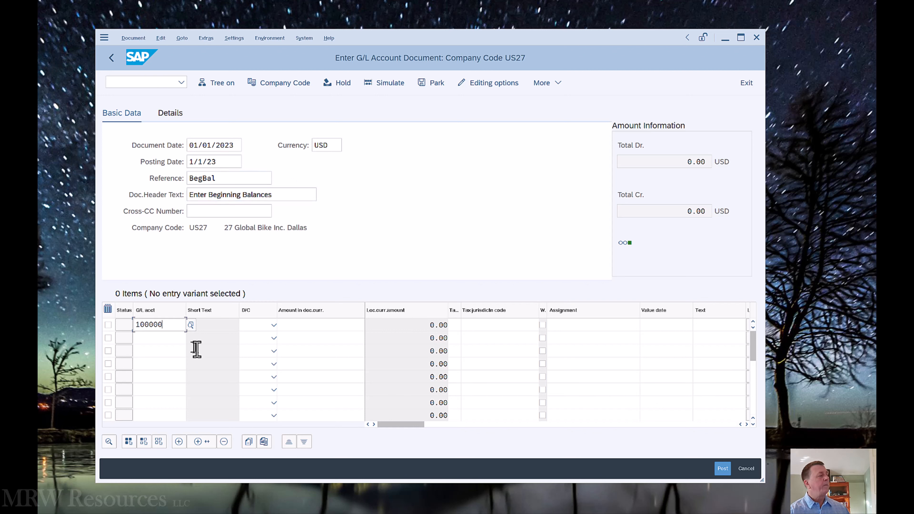
{"action": "left_click", "coordinate": [256, 326]}
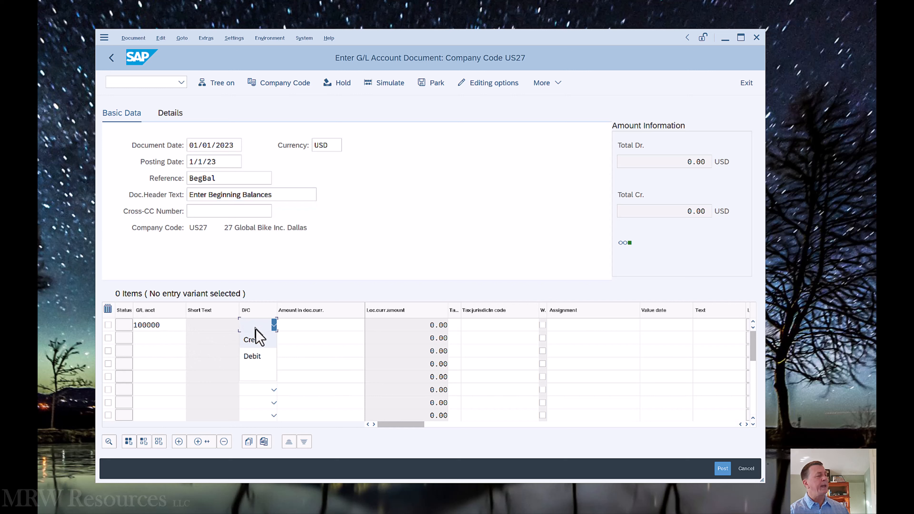
{"action": "left_click", "coordinate": [253, 357]}
{"action": "left_click", "coordinate": [288, 325]}
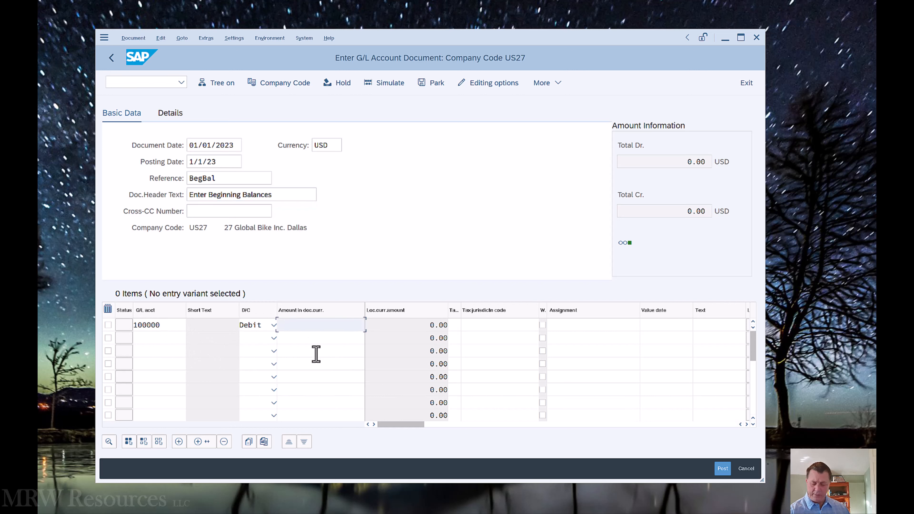
{"action": "type", "text": "125000"}
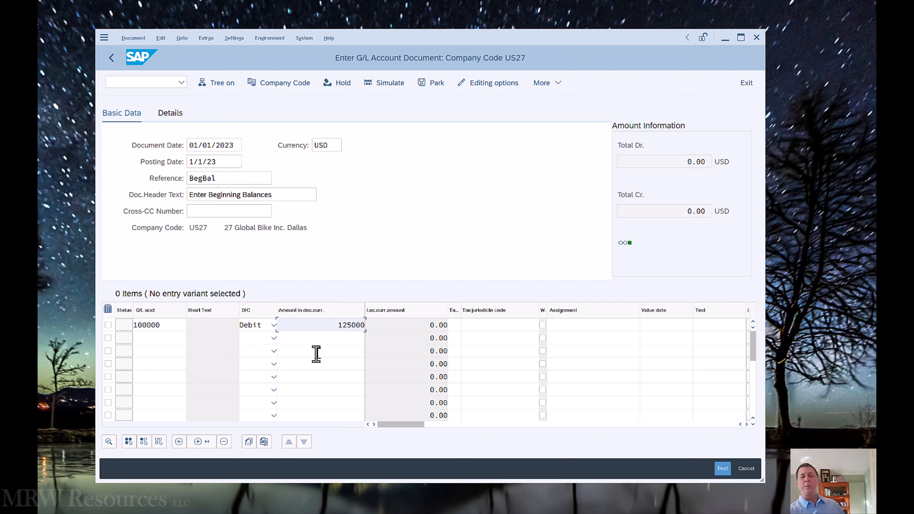
{"action": "key", "text": "Return"}
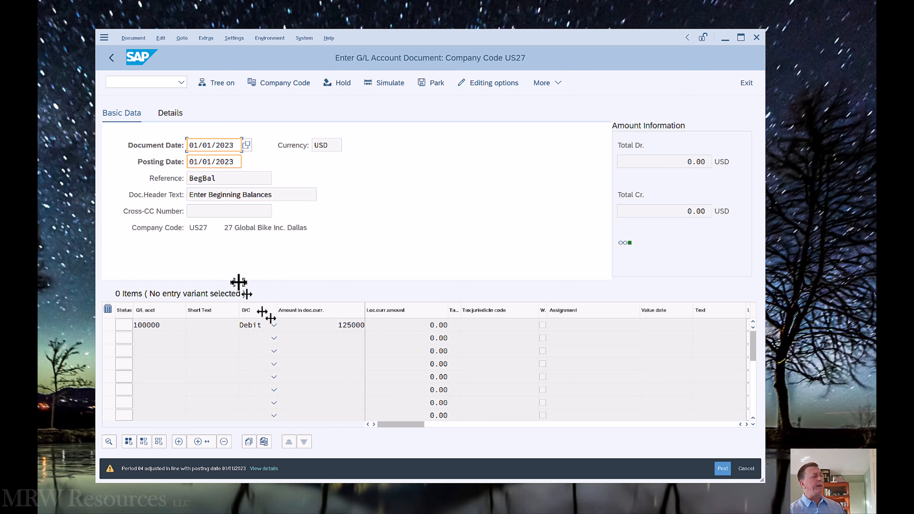
{"action": "left_click", "coordinate": [211, 162]}
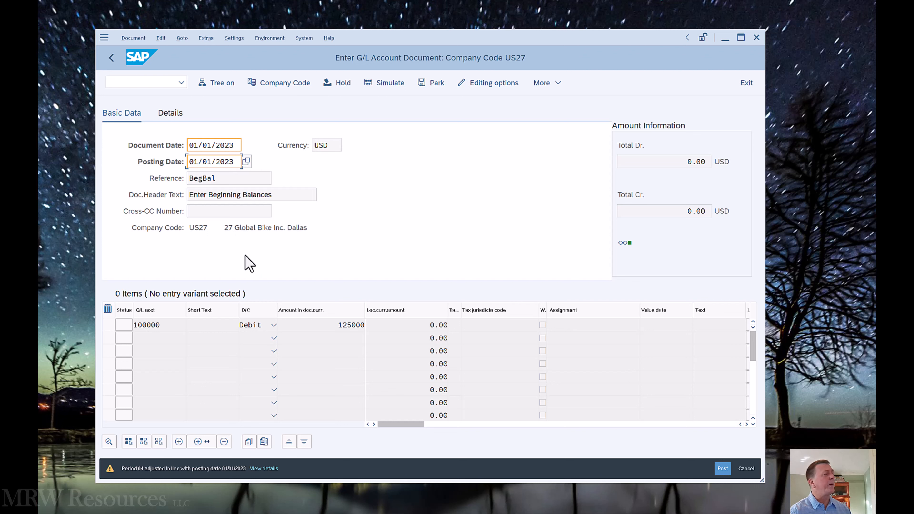
{"action": "key", "text": "Return"}
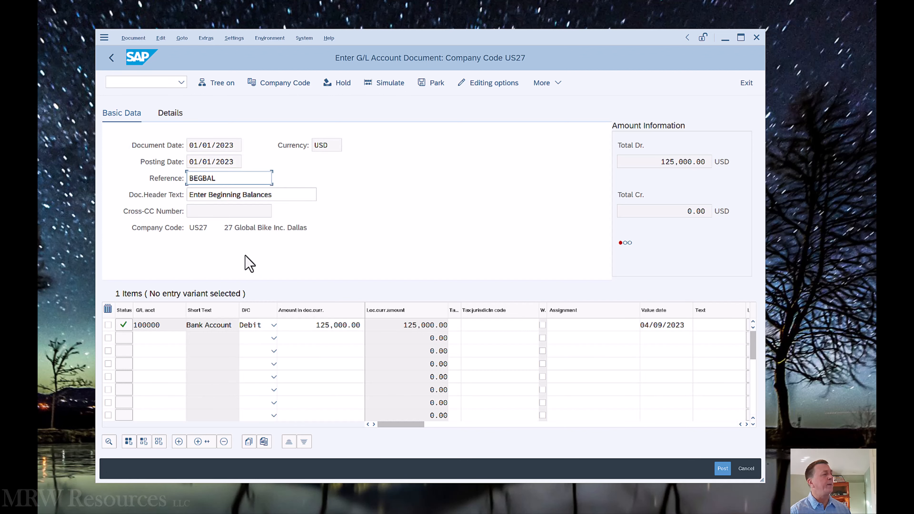
Discard the unposted beginning balances document and confirm losing its data
{"action": "left_click", "coordinate": [147, 339]}
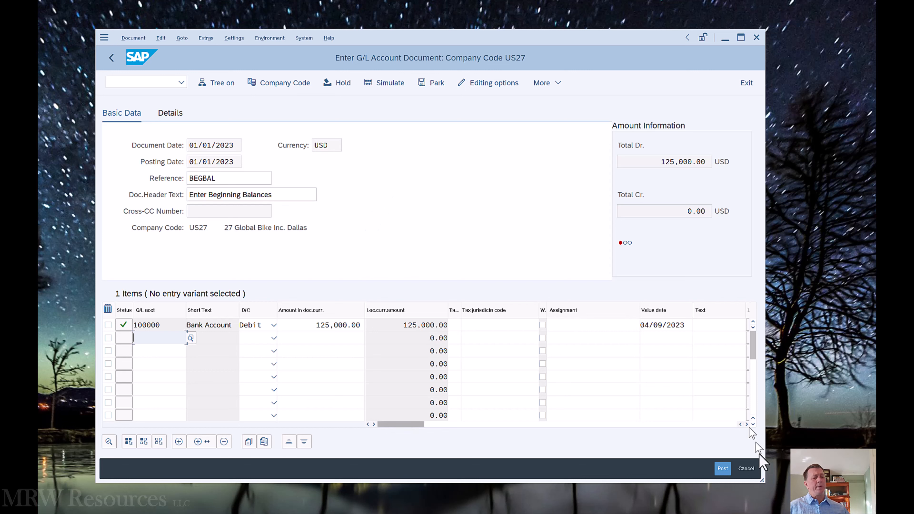
{"action": "left_click", "coordinate": [748, 469]}
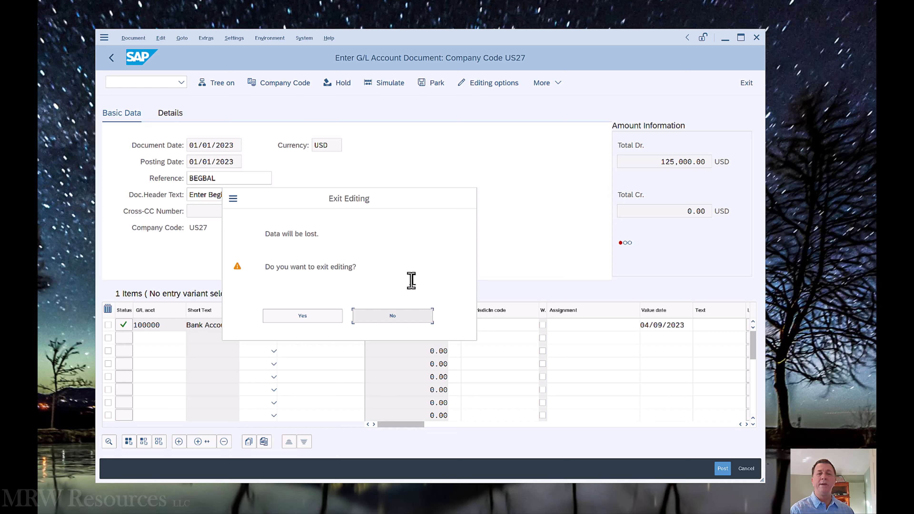
{"action": "left_click", "coordinate": [314, 318]}
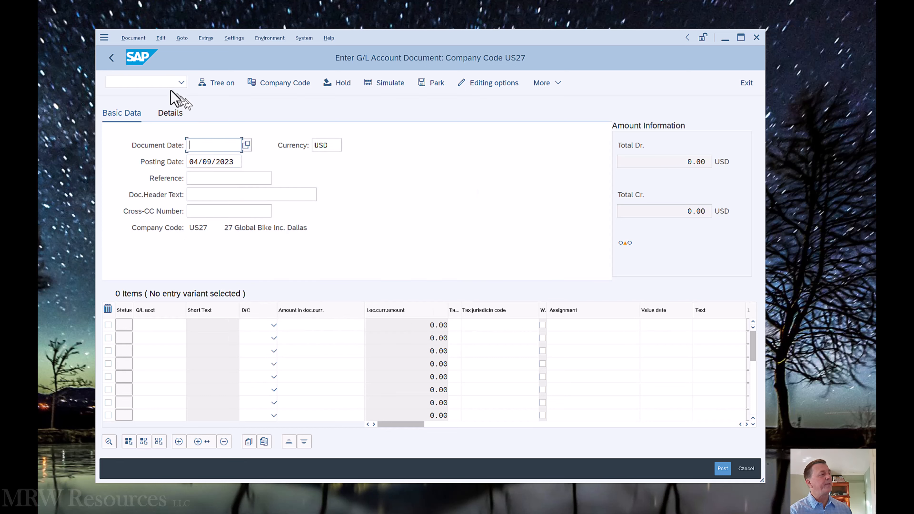
Exit G/L account document entry and log off from the system, confirming both exits
{"action": "left_click", "coordinate": [747, 83]}
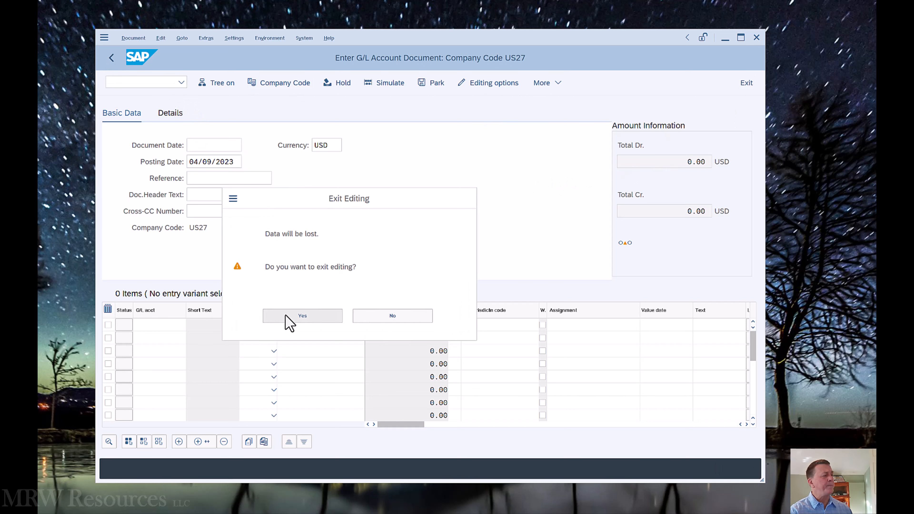
{"action": "left_click", "coordinate": [286, 315]}
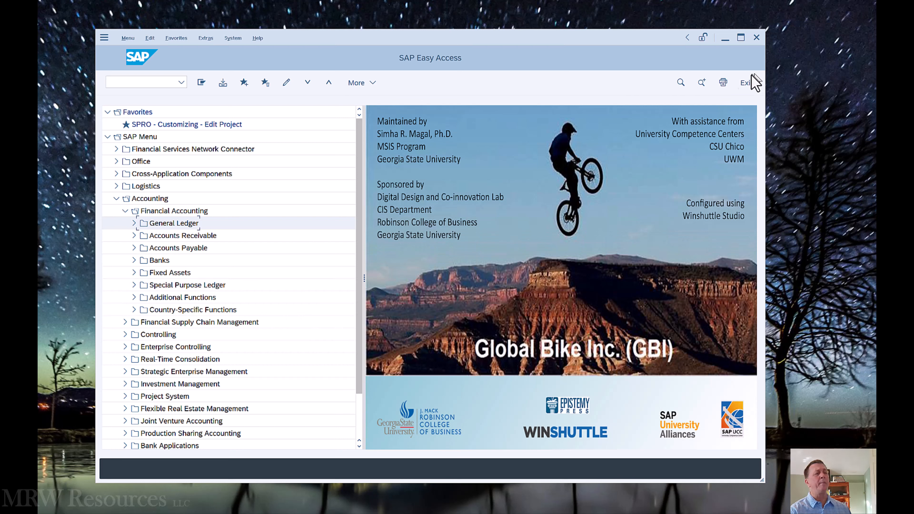
{"action": "left_click", "coordinate": [746, 83]}
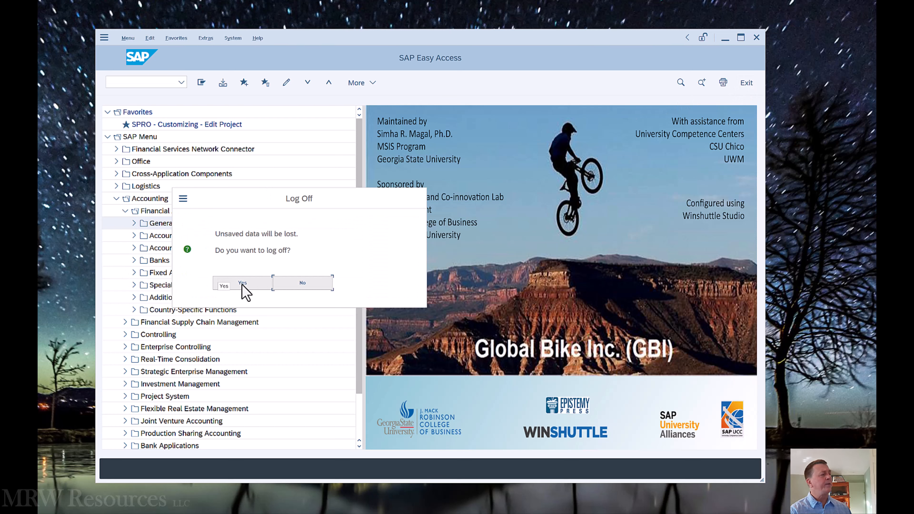
{"action": "left_click", "coordinate": [242, 284]}
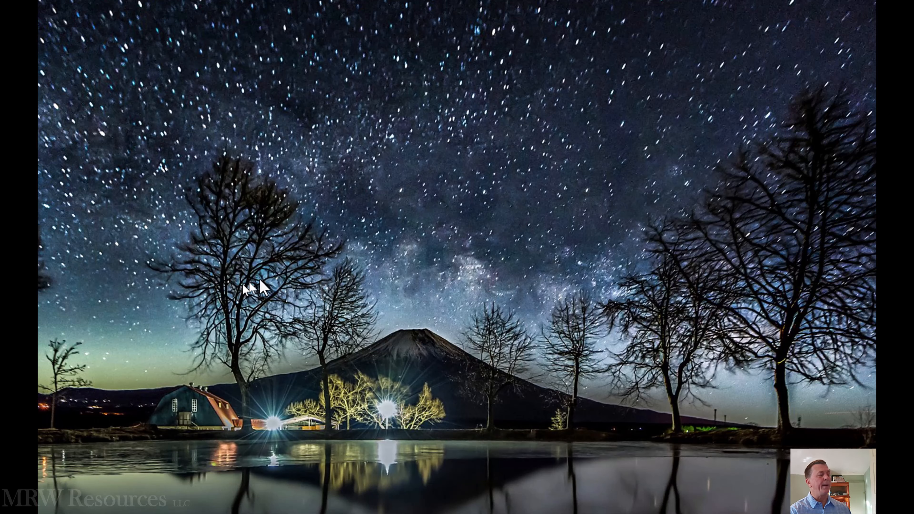